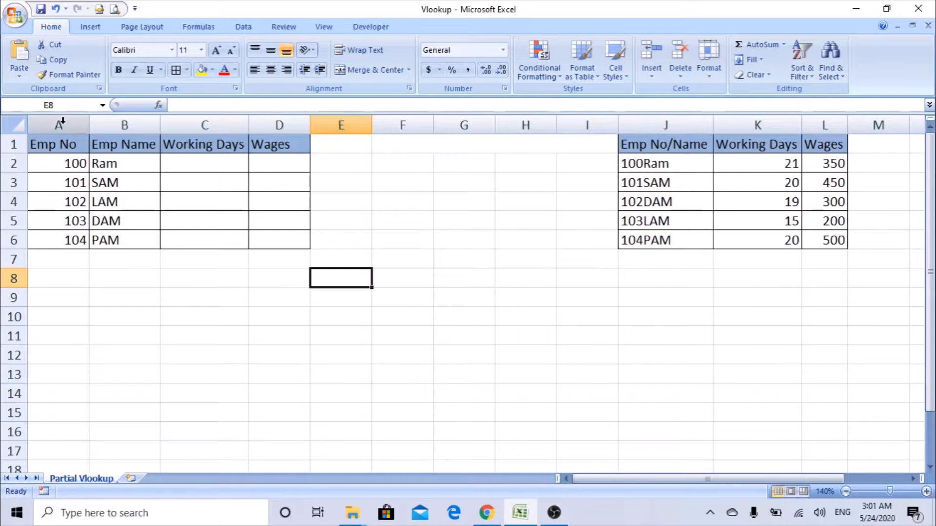
# Step: Examine the employee table in columns A to D and the Emp No/Name, Working Days and Wages columns in J to L
pyautogui.click(59, 124)
pyautogui.click(121, 125)
pyautogui.click(229, 123)
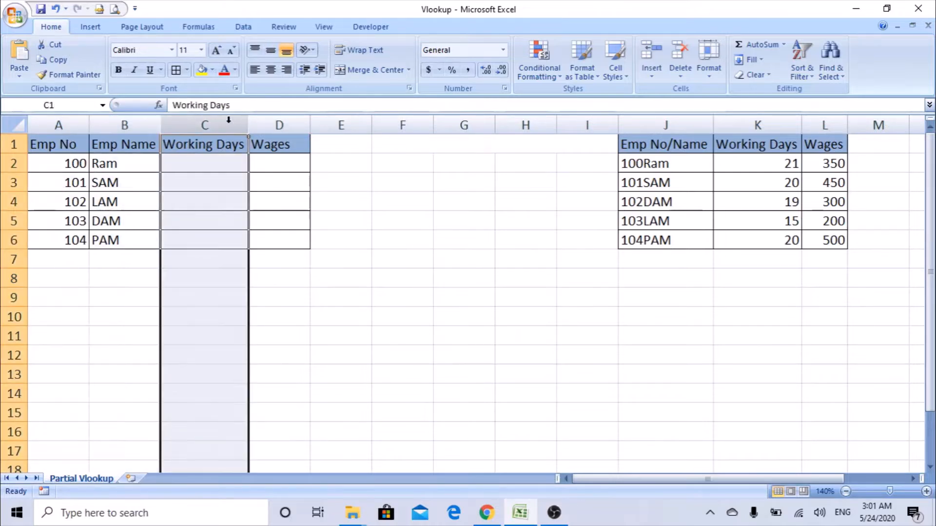
pyautogui.click(278, 122)
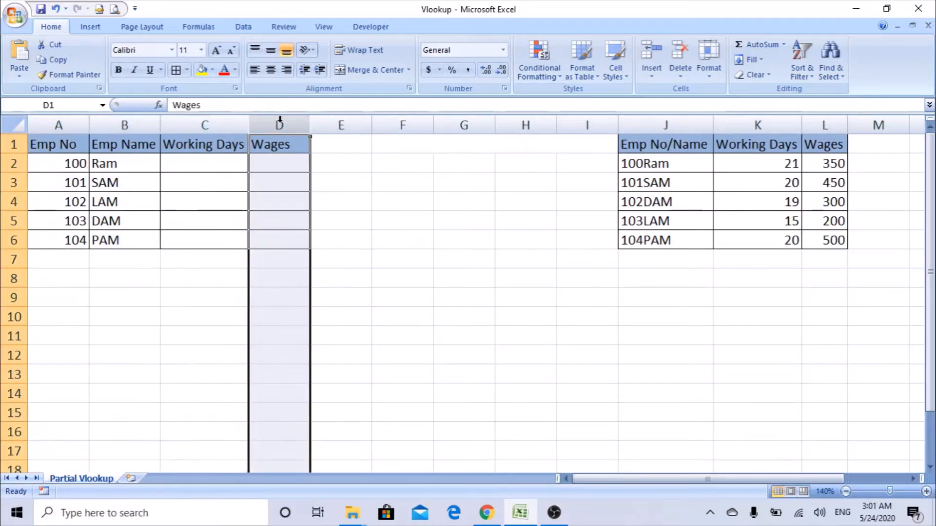
pyautogui.click(675, 119)
pyautogui.click(758, 125)
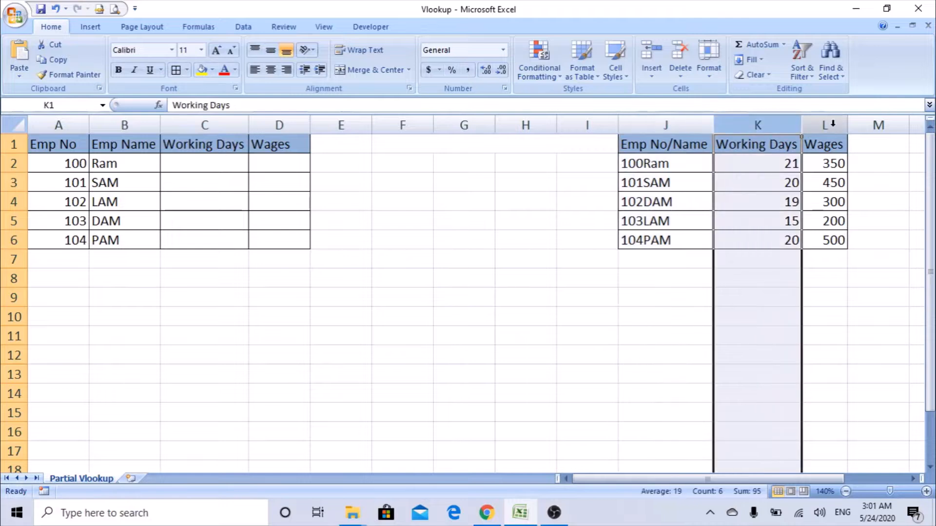
pyautogui.click(827, 124)
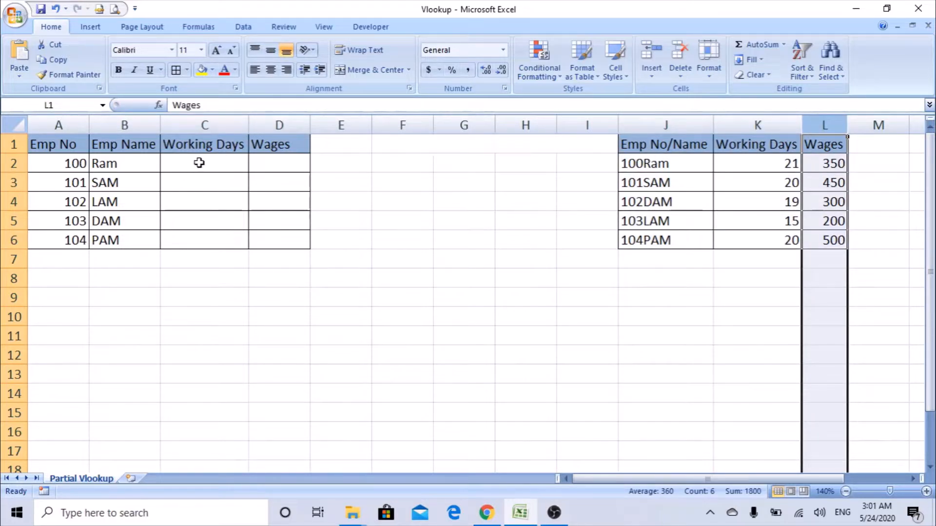
pyautogui.moveTo(739, 124); pyautogui.dragTo(824, 125)
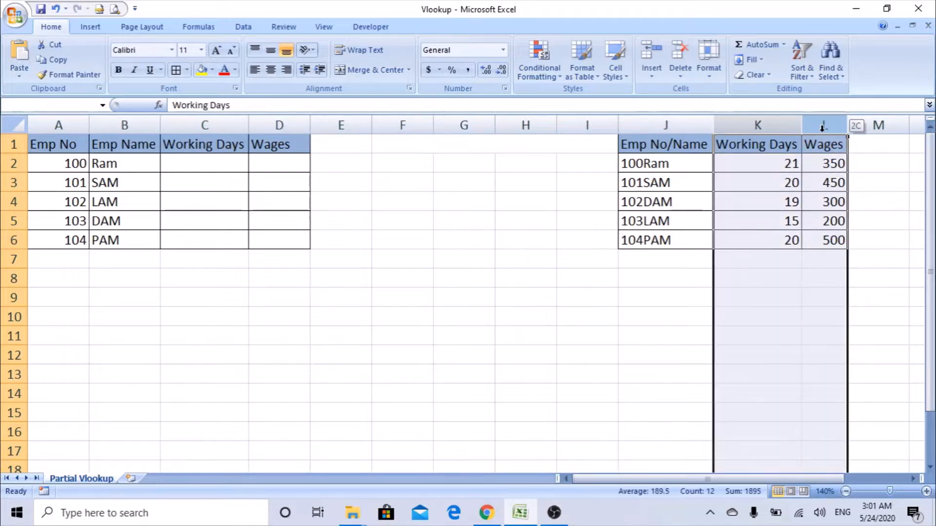
pyautogui.moveTo(204, 125); pyautogui.dragTo(273, 125)
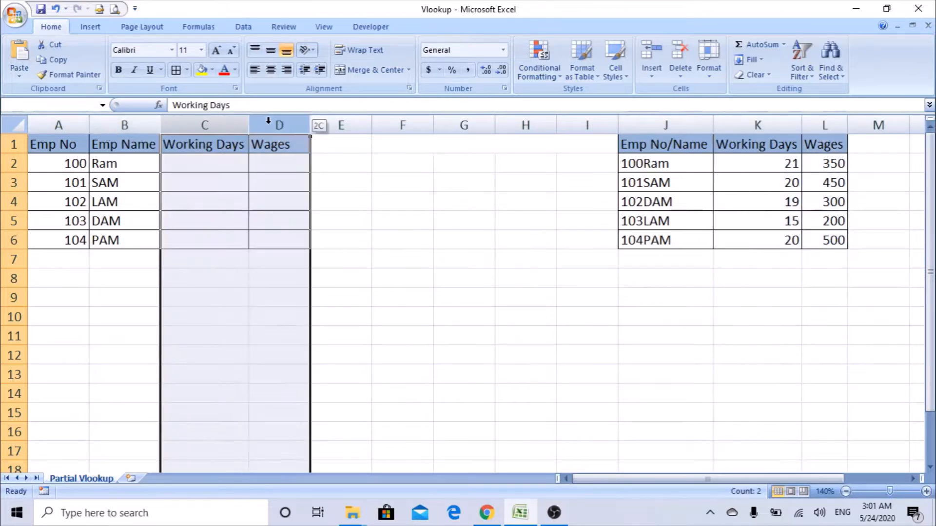
pyautogui.click(182, 163)
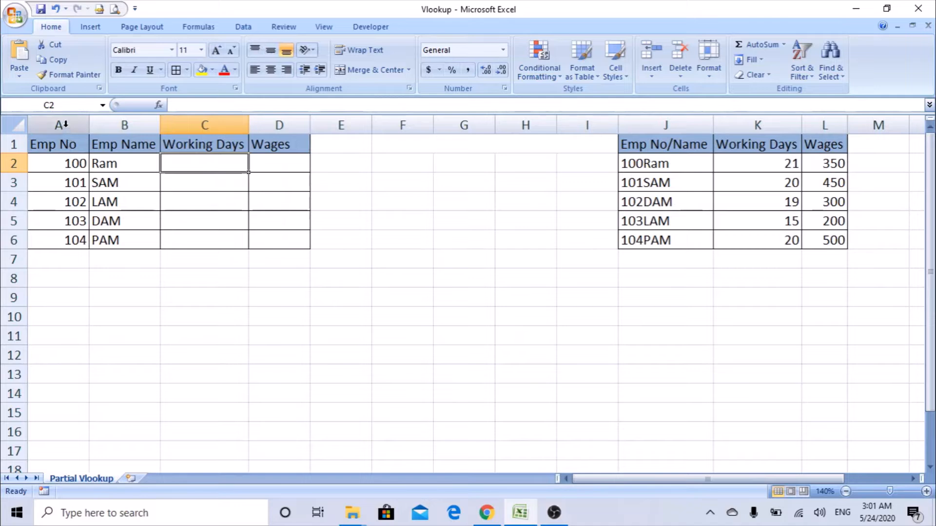
pyautogui.click(66, 124)
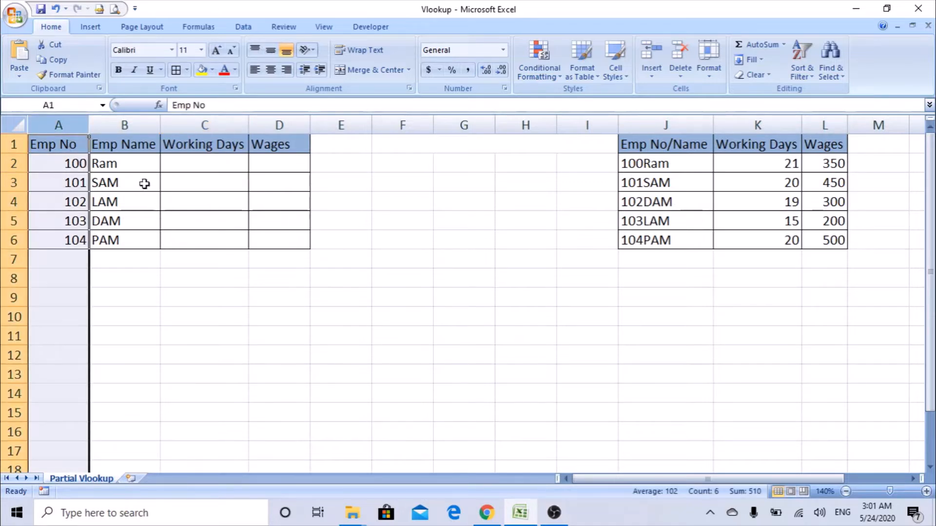
# Step: Start a VLOOKUP formula in cell C2 with its function arguments open, using A2 as the lookup value
pyautogui.click(184, 164)
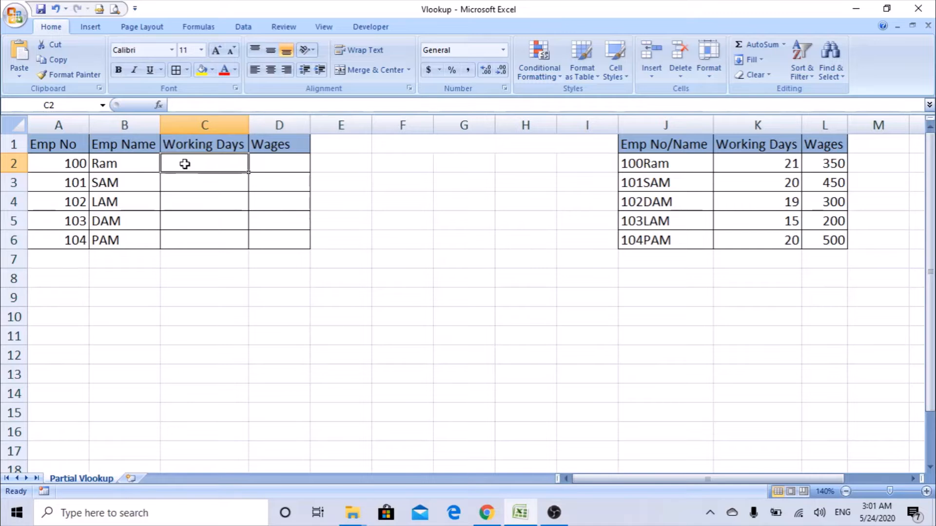
pyautogui.write('=VLOOKUP(')
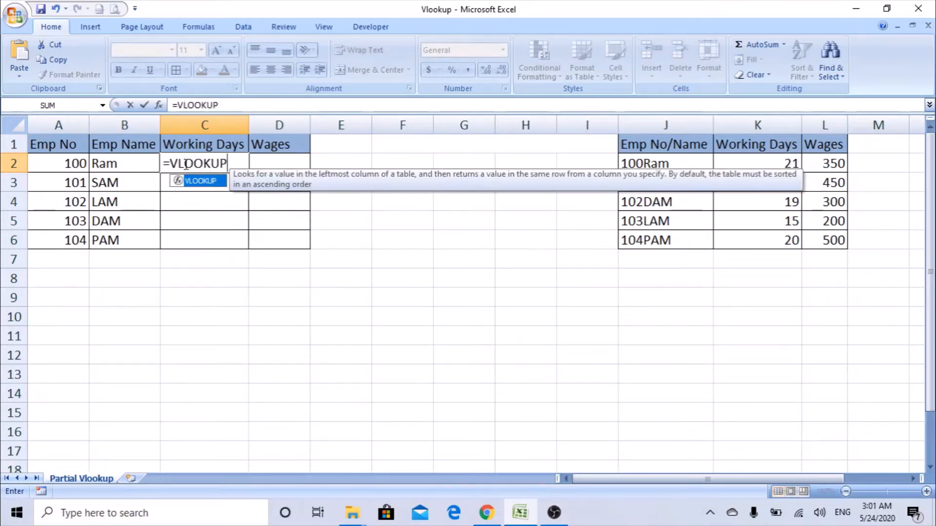
pyautogui.click(159, 105)
pyautogui.moveTo(228, 188); pyautogui.dragTo(334, 189)
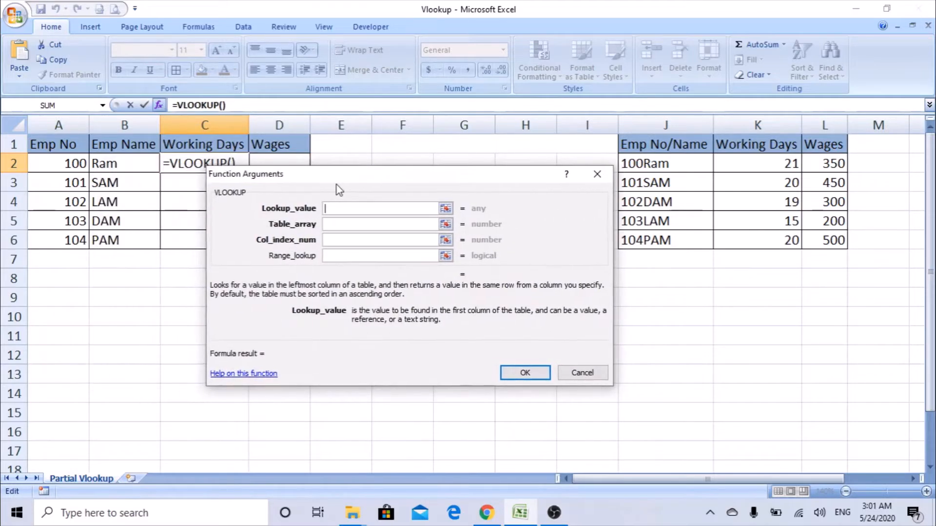
pyautogui.click(71, 165)
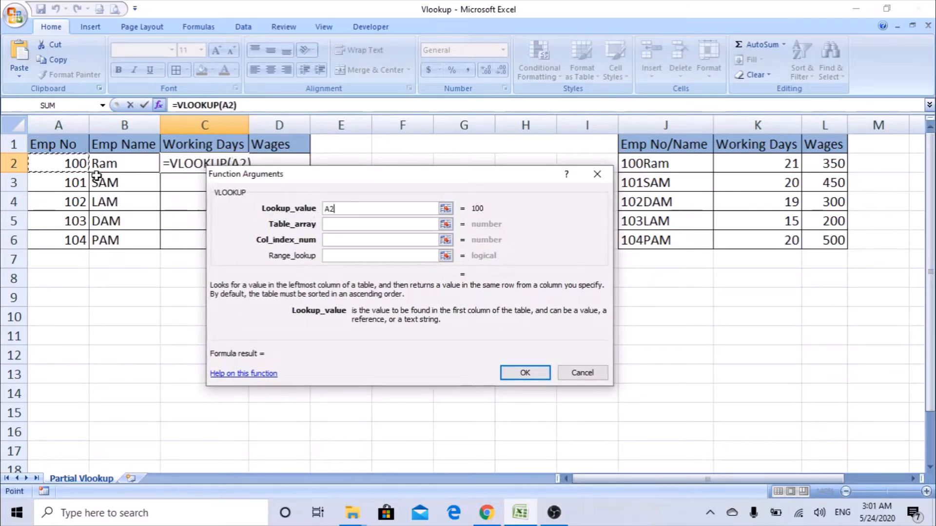
# Step: Set the table array of the VLOOKUP to columns J:L
pyautogui.click(346, 224)
pyautogui.moveTo(346, 175); pyautogui.dragTo(241, 169)
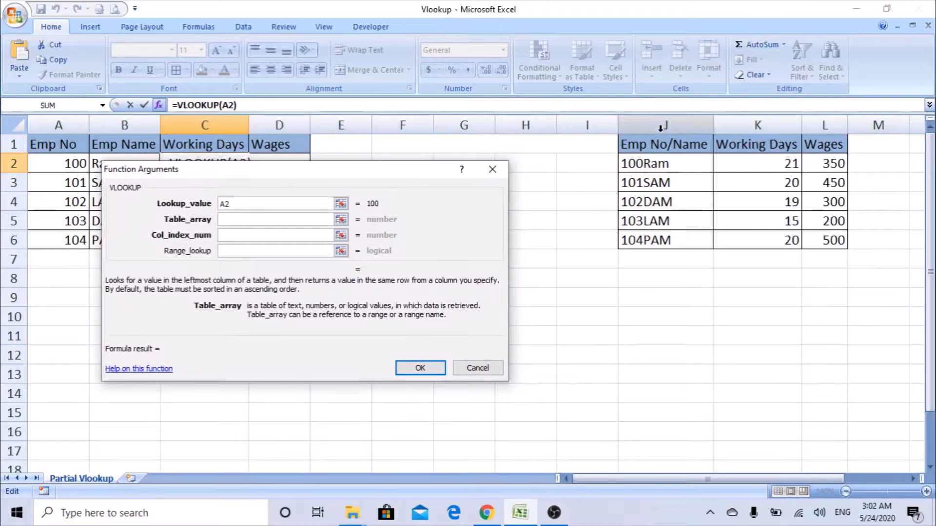
pyautogui.moveTo(663, 123); pyautogui.dragTo(814, 120)
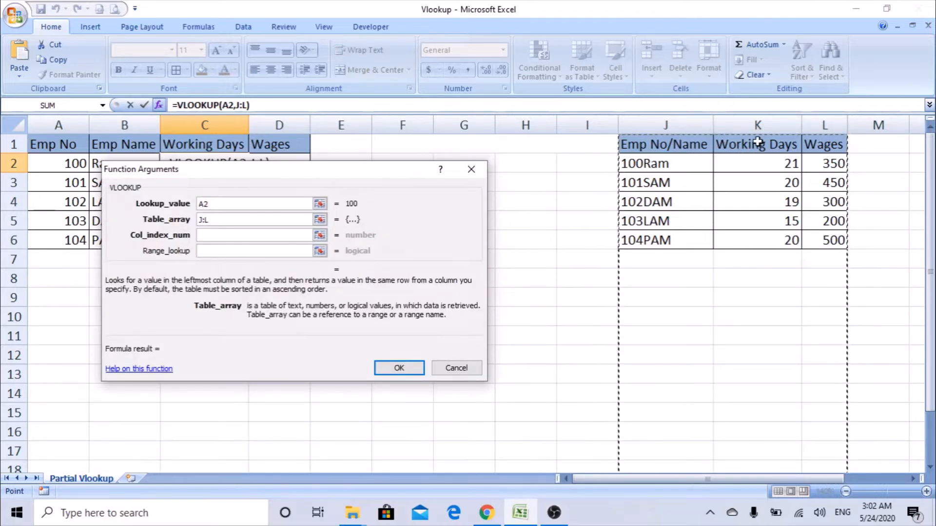
pyautogui.moveTo(647, 130); pyautogui.dragTo(819, 124)
pyautogui.press('Tab')
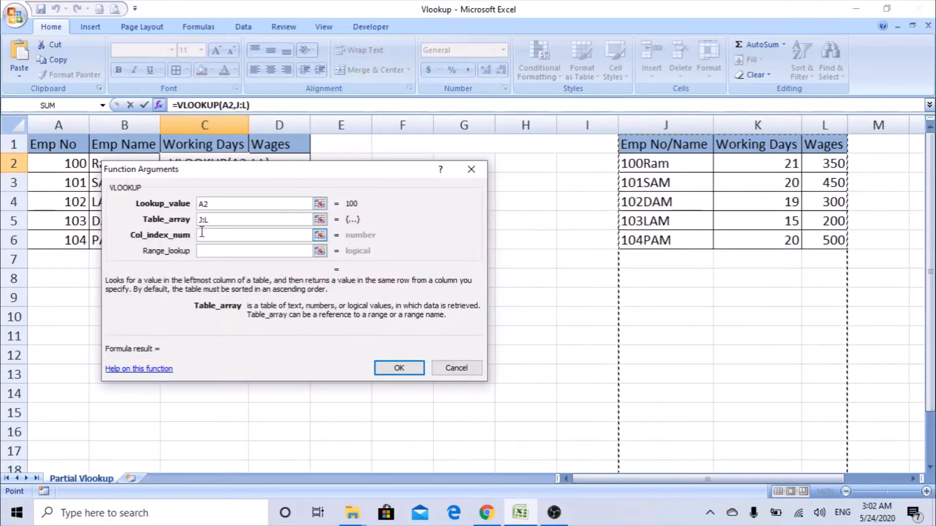
# Step: Complete the VLOOKUP with column index 2 and range lookup 0, and fill the formula down to C6
pyautogui.write('2')
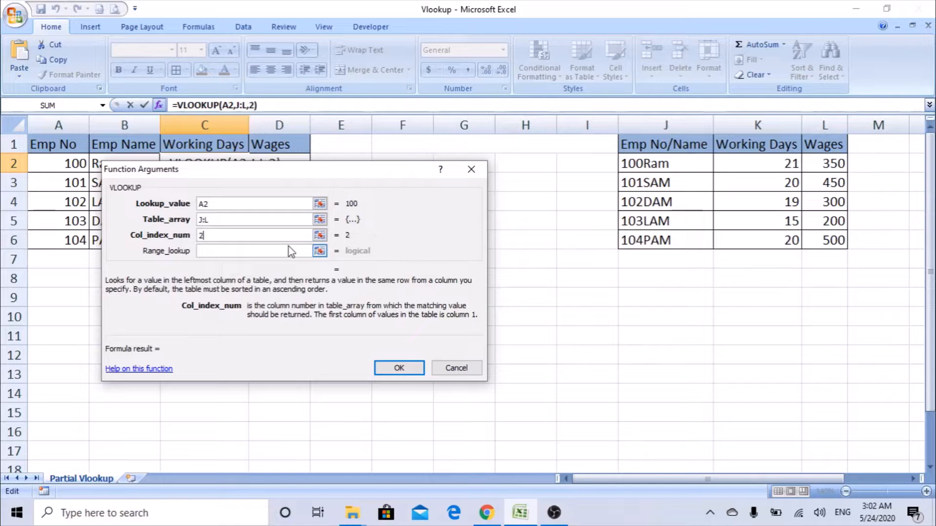
pyautogui.press('Tab')
pyautogui.write('0')
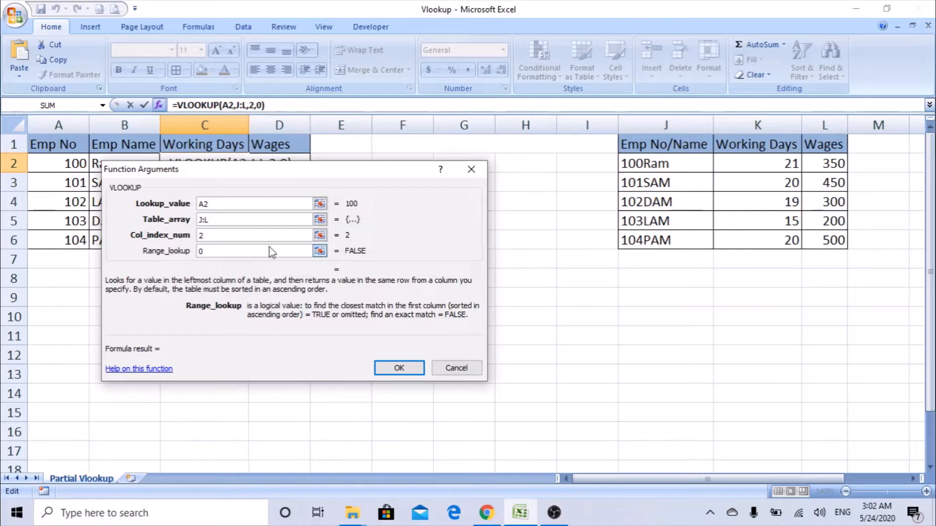
pyautogui.moveTo(248, 166); pyautogui.dragTo(337, 192)
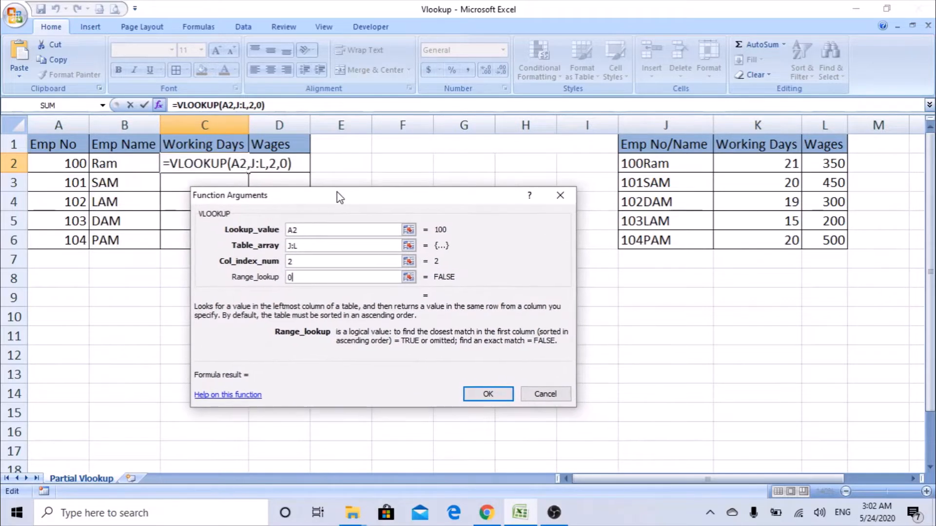
pyautogui.click(494, 397)
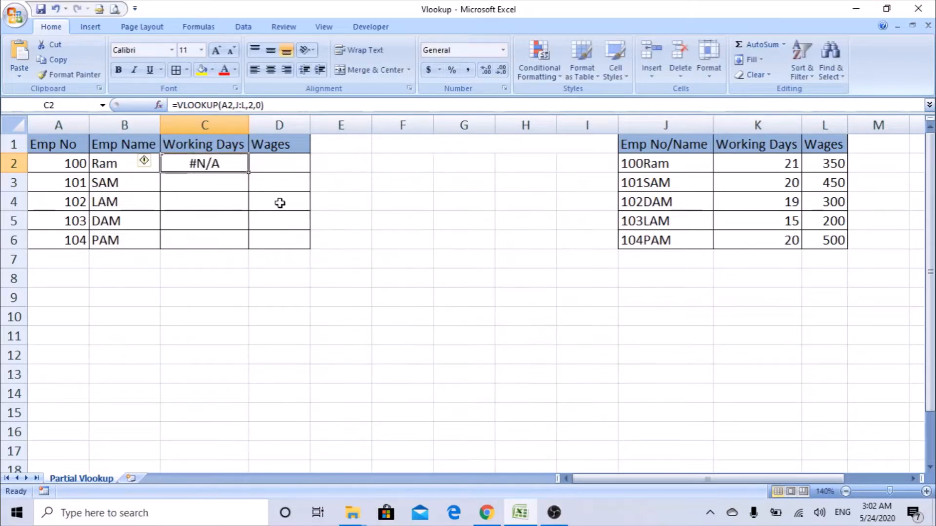
pyautogui.moveTo(249, 174); pyautogui.dragTo(248, 247)
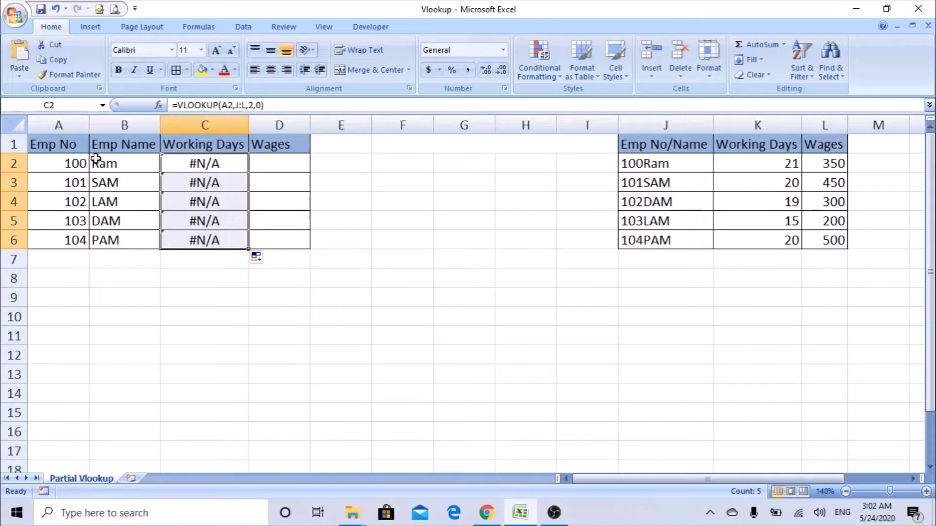
# Step: Inspect the Emp No content of cell A2 that the formula uses as its lookup value
pyautogui.click(62, 162)
pyautogui.doubleClick(63, 161)
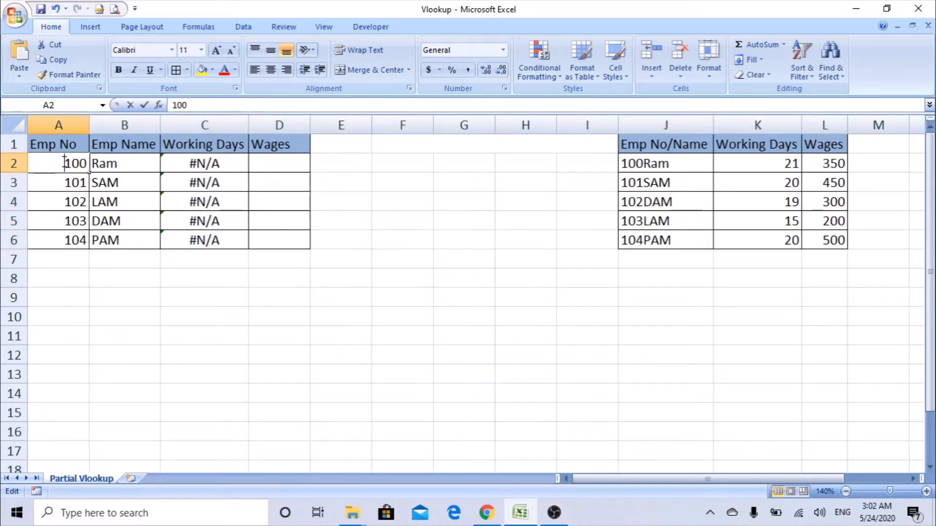
pyautogui.moveTo(66, 163); pyautogui.dragTo(90, 164)
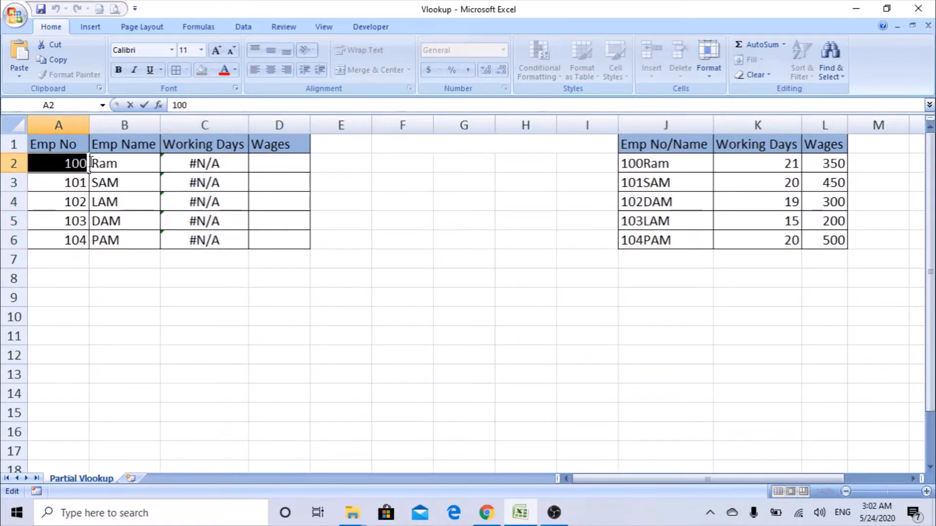
pyautogui.click(176, 166)
pyautogui.click(75, 162)
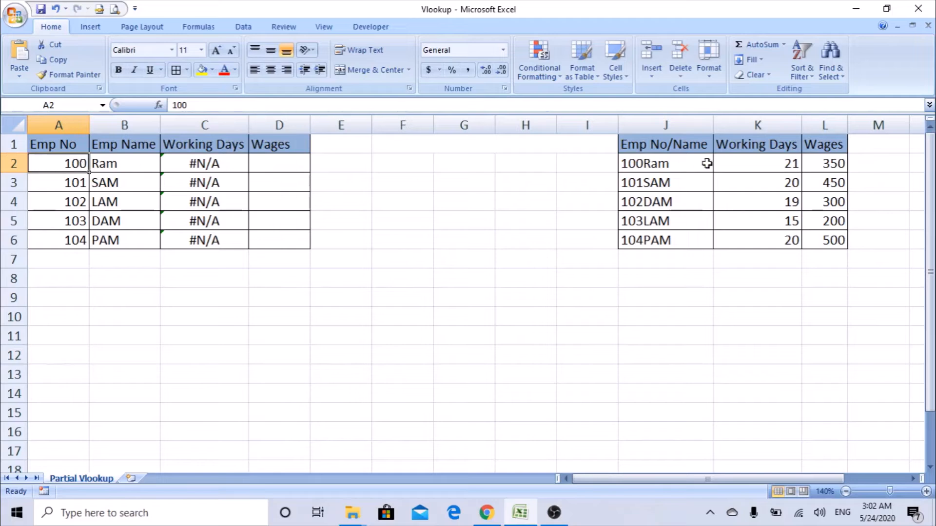
# Step: Try 100 as the Emp No/Name key in cell J2, compare it with A2, and undo the entry
pyautogui.click(684, 163)
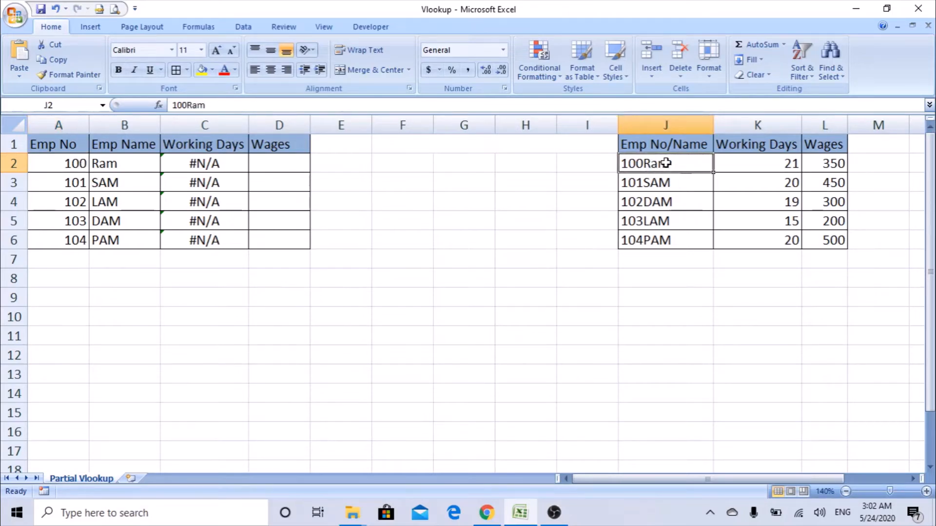
pyautogui.write('10')
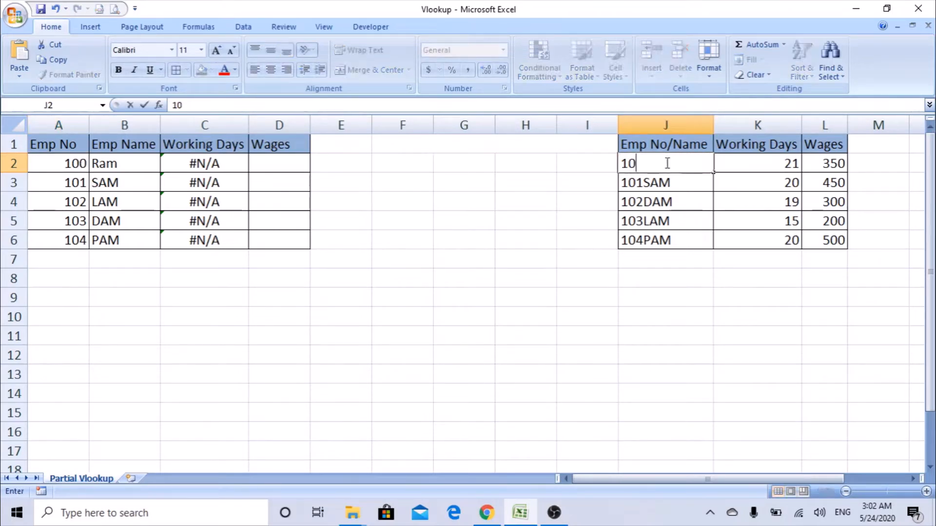
pyautogui.write('0')
pyautogui.press('Return')
pyautogui.click(666, 162)
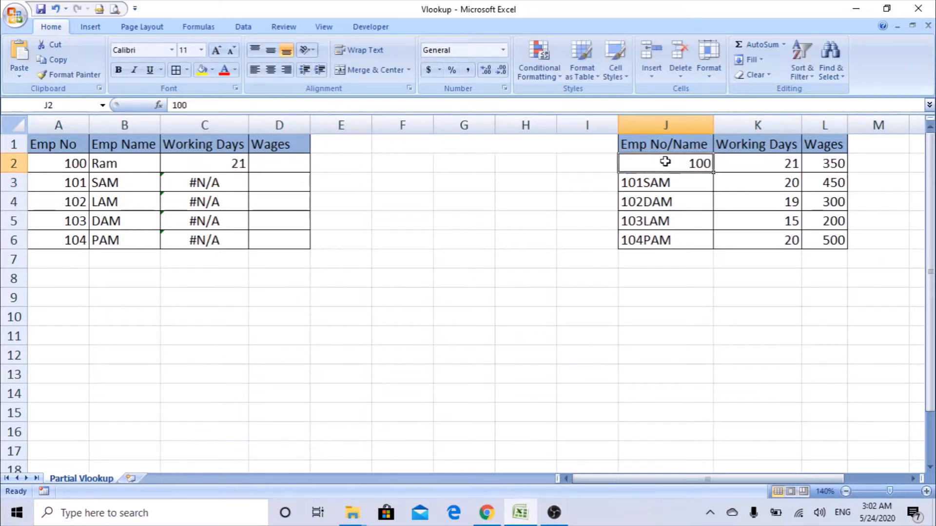
pyautogui.click(75, 163)
pyautogui.click(664, 162)
pyautogui.hotkey('ctrl', 'z')
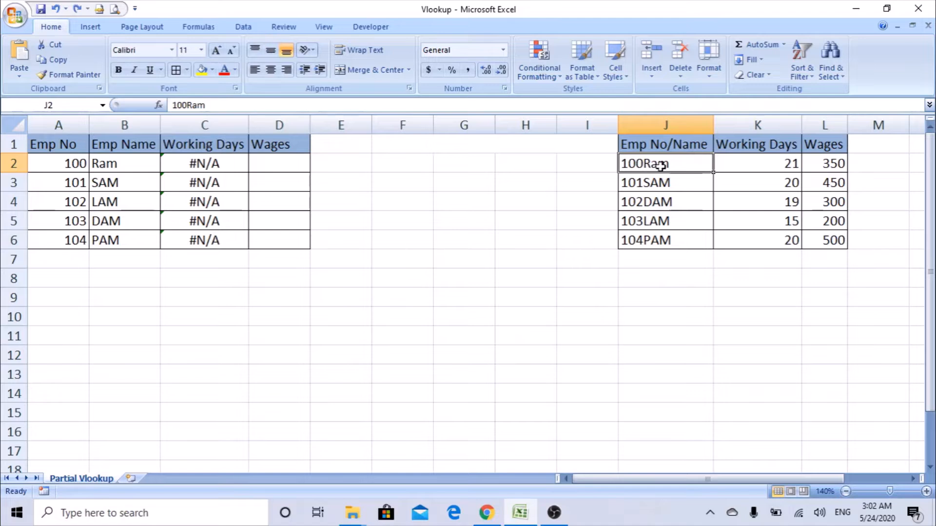
# Step: Change the lookup value of the VLOOKUP in C2 to A2&"*" and fill the formula down to C6
pyautogui.click(233, 170)
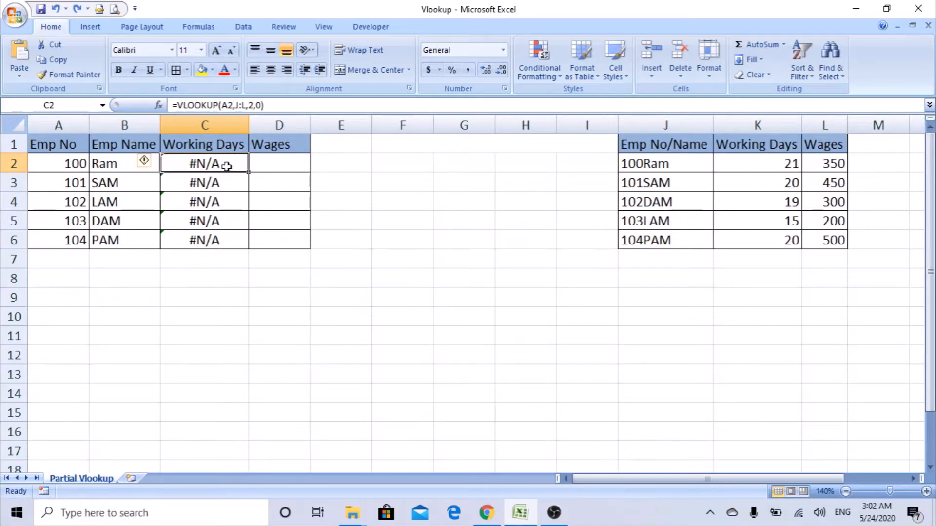
pyautogui.click(159, 105)
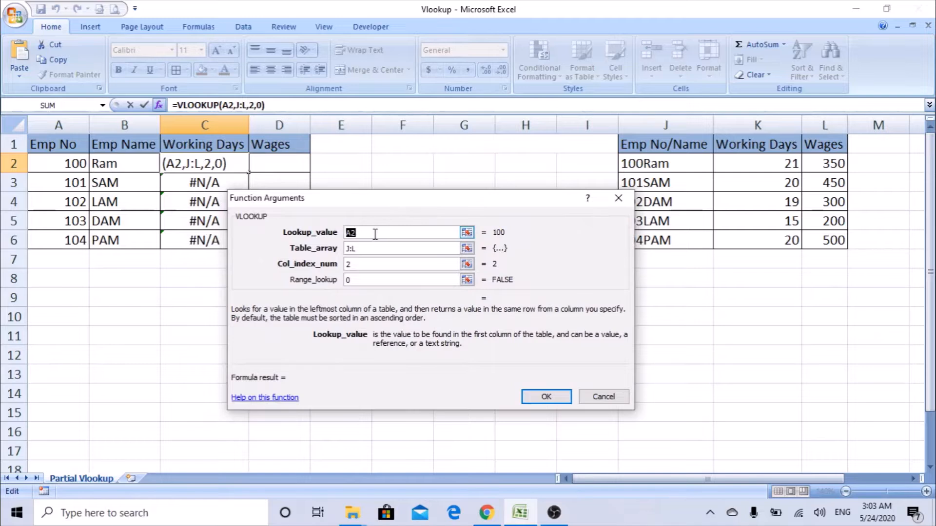
pyautogui.click(373, 237)
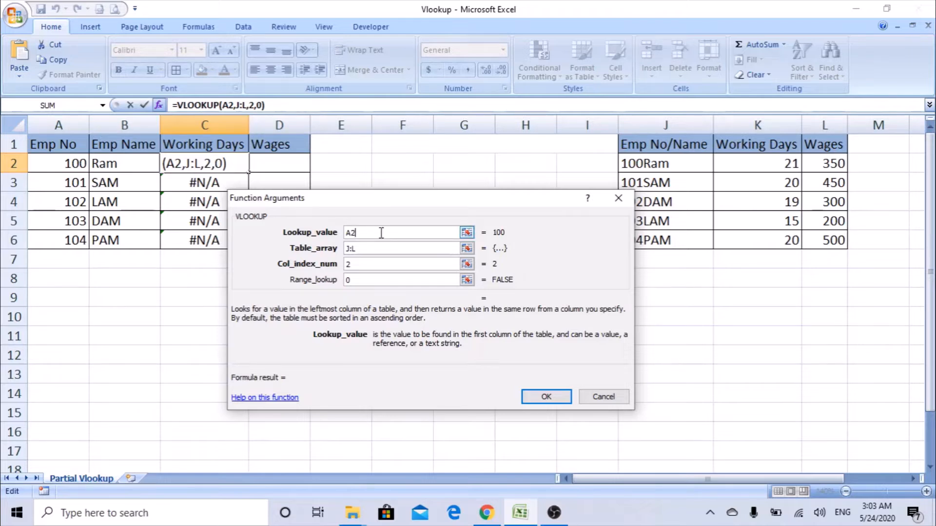
pyautogui.write('&')
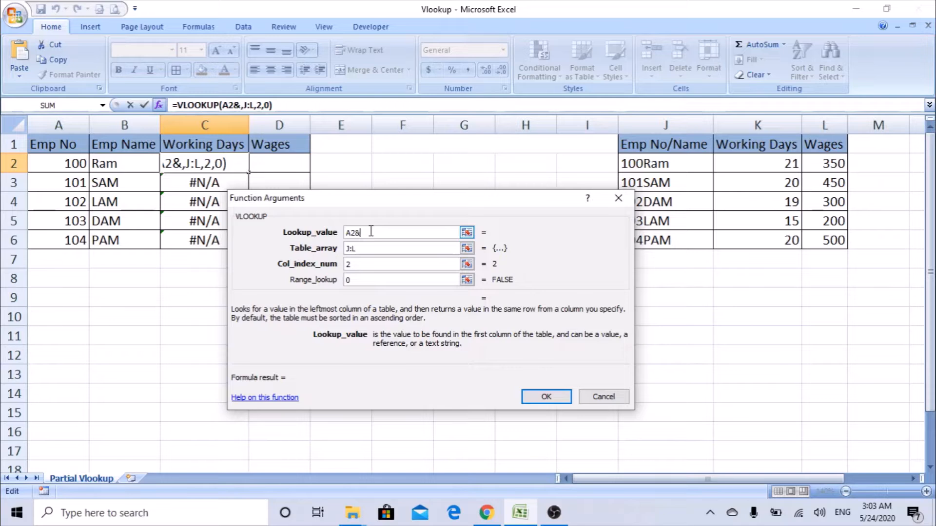
pyautogui.write('"*')
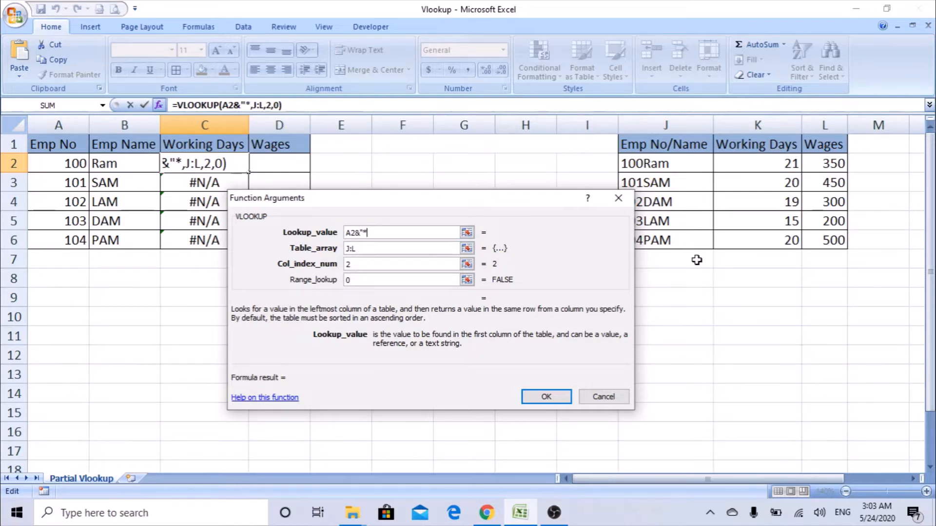
pyautogui.write('"')
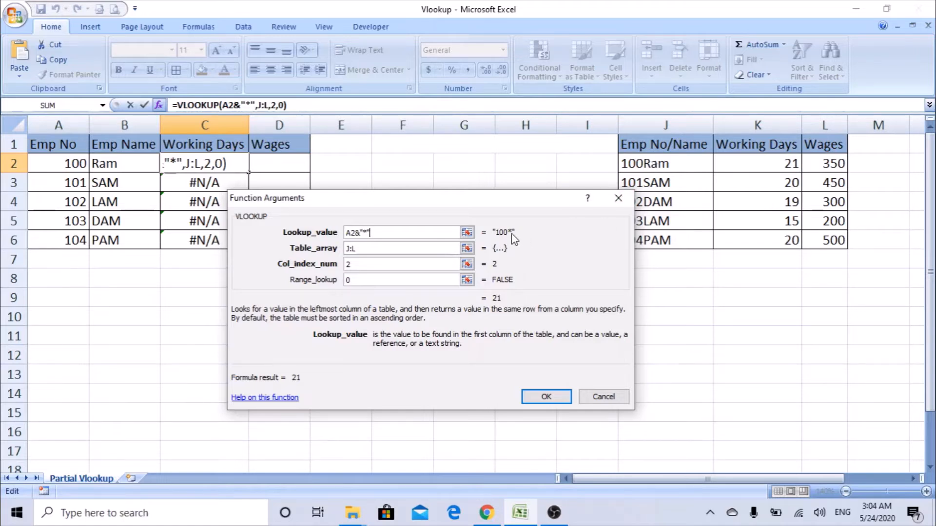
pyautogui.click(382, 248)
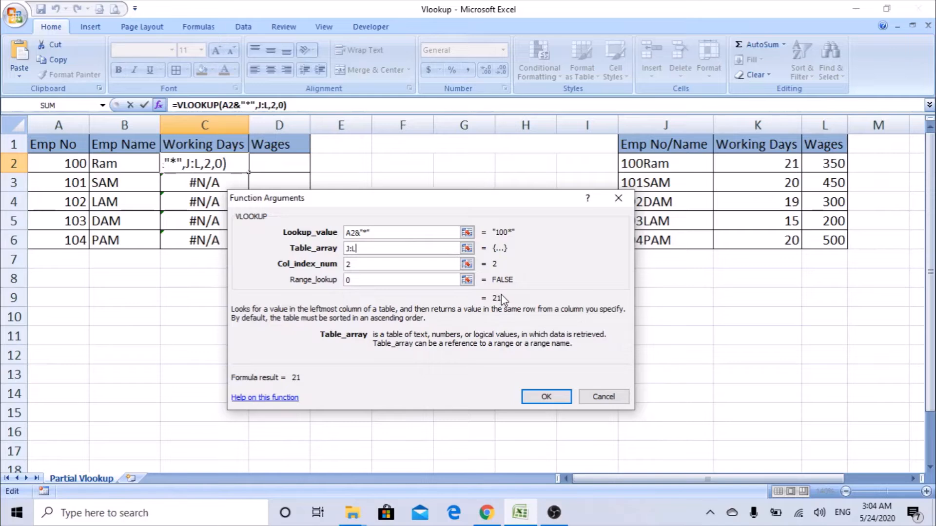
pyautogui.click(547, 397)
pyautogui.moveTo(248, 173); pyautogui.dragTo(245, 248)
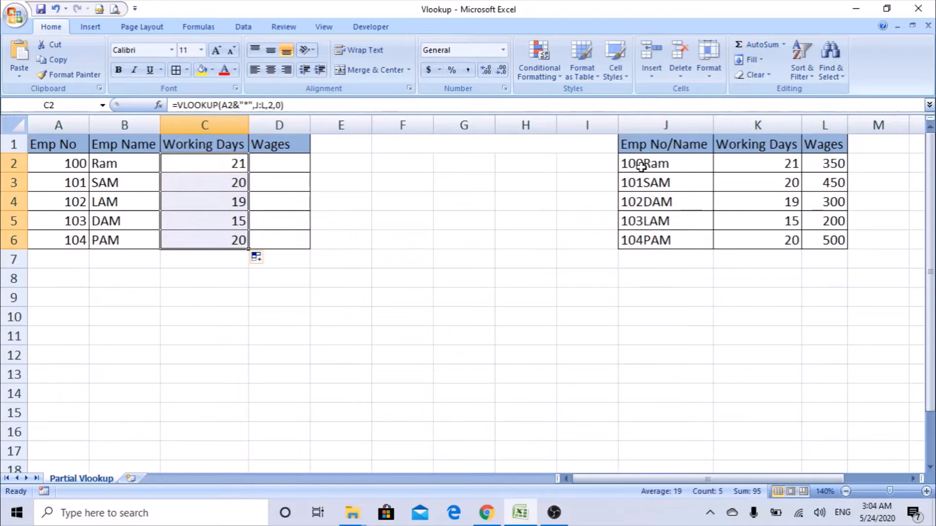
# Step: Inspect the function arguments of the VLOOKUP in C2, including its wildcard lookup value
pyautogui.click(230, 163)
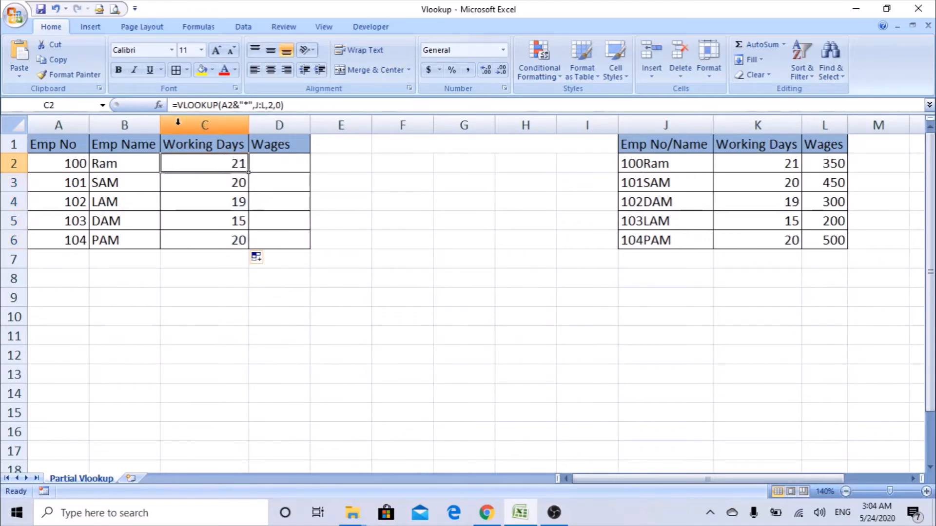
pyautogui.click(159, 104)
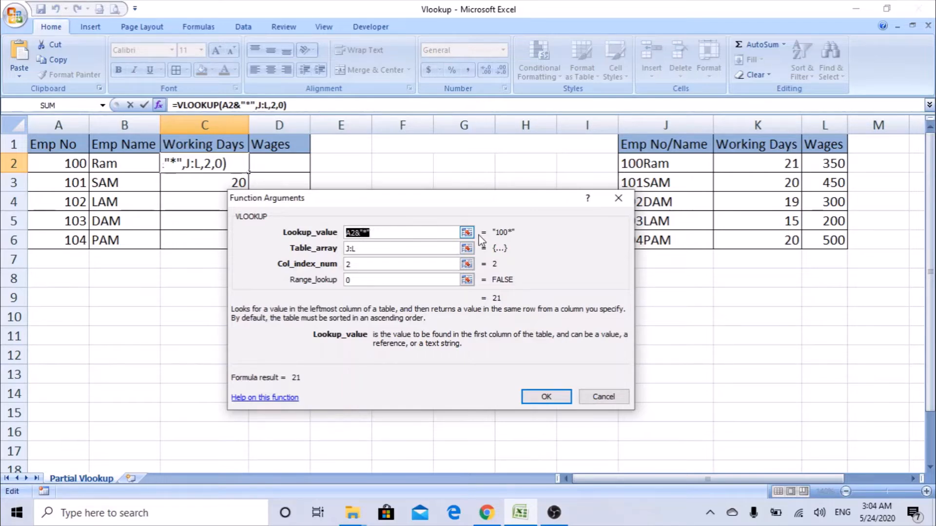
pyautogui.click(600, 397)
# Step: Rewrite the Emp No/Name key in J2 so that 100 follows the employee's name instead of preceding it
pyautogui.click(667, 165)
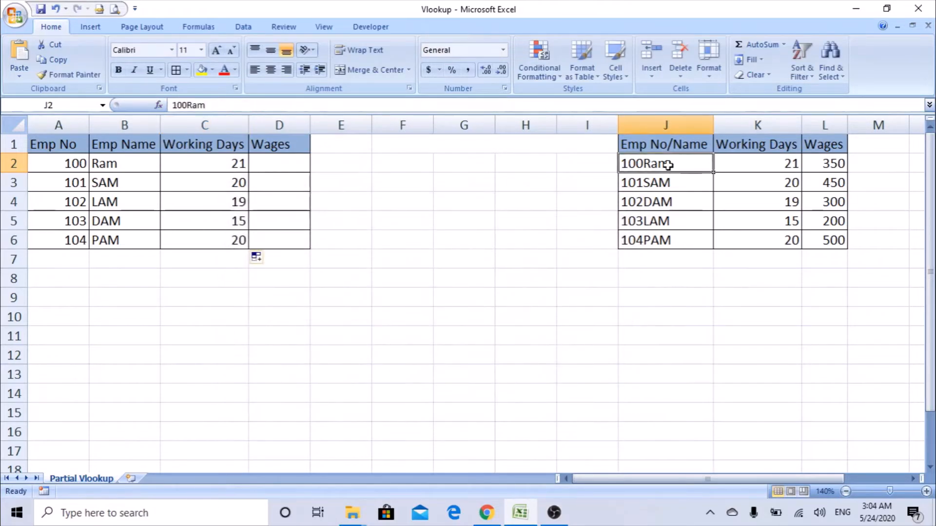
pyautogui.doubleClick(639, 166)
pyautogui.moveTo(643, 164); pyautogui.dragTo(616, 163)
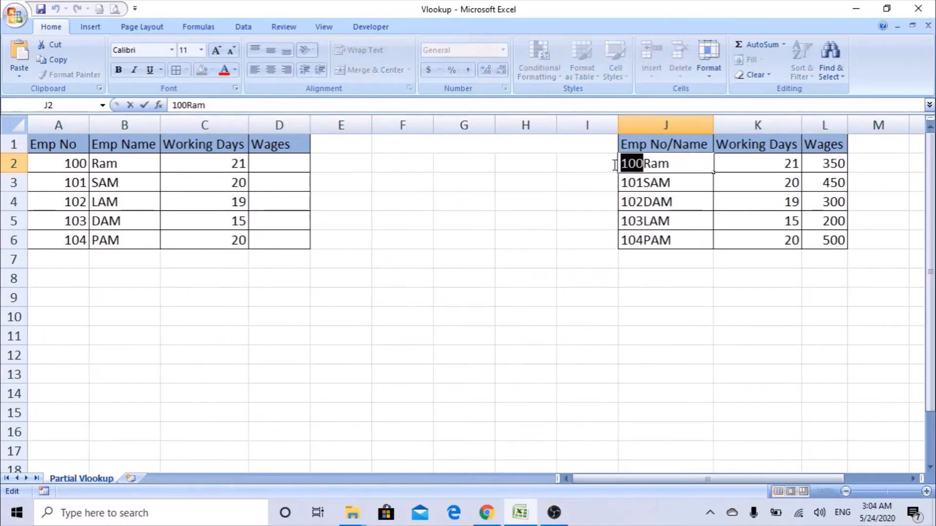
pyautogui.press('BackSpace')
pyautogui.doubleClick(655, 164)
pyautogui.click(655, 164)
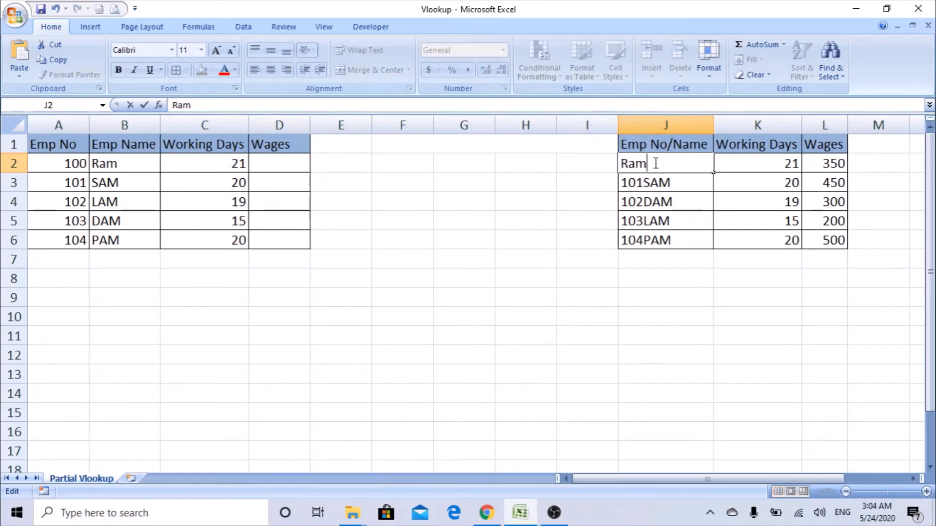
pyautogui.write('100')
pyautogui.click(590, 177)
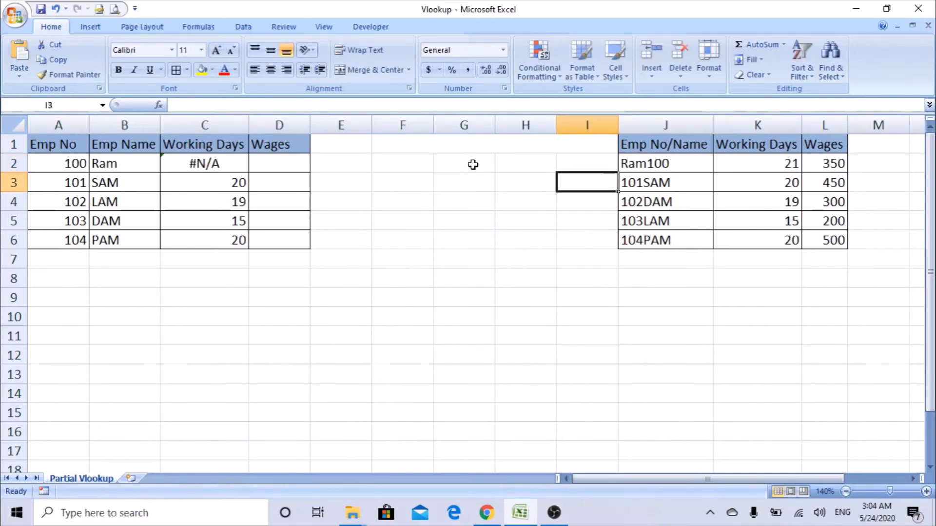
# Step: Inspect the VLOOKUP arguments in C2 and compare the lookup value with the reordered key in J2
pyautogui.click(186, 165)
pyautogui.doubleClick(187, 164)
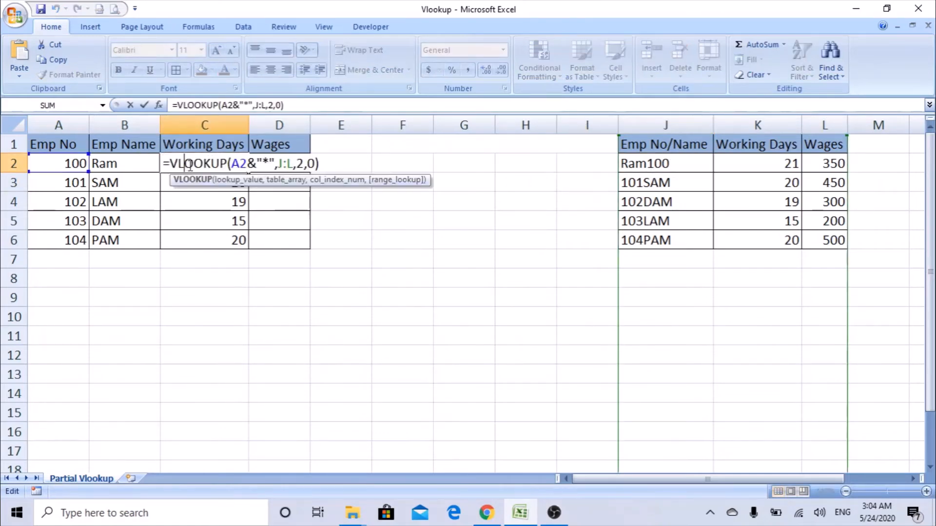
pyautogui.click(159, 105)
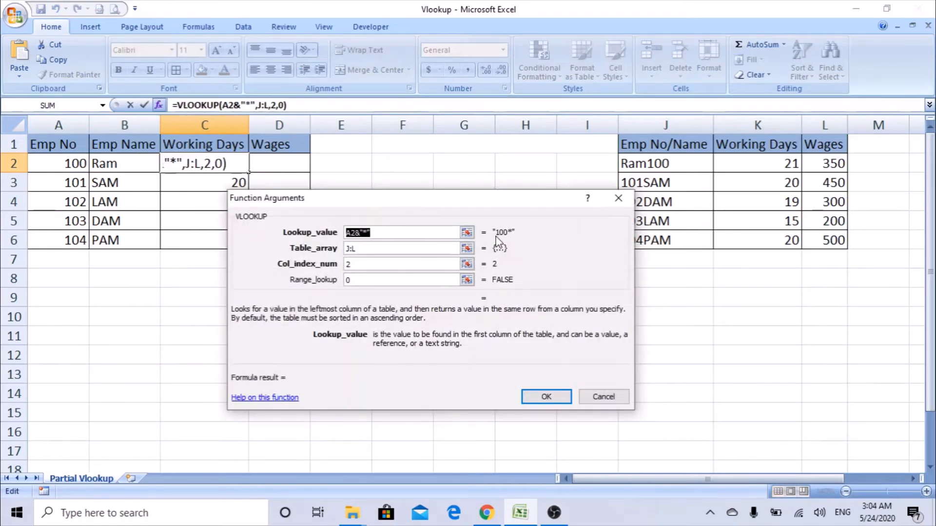
pyautogui.press('Escape')
pyautogui.doubleClick(671, 164)
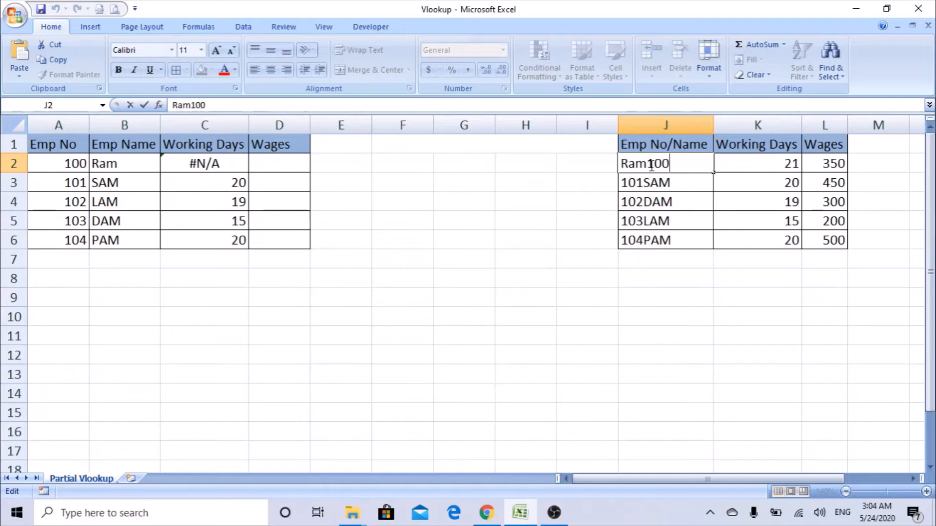
pyautogui.press('Escape')
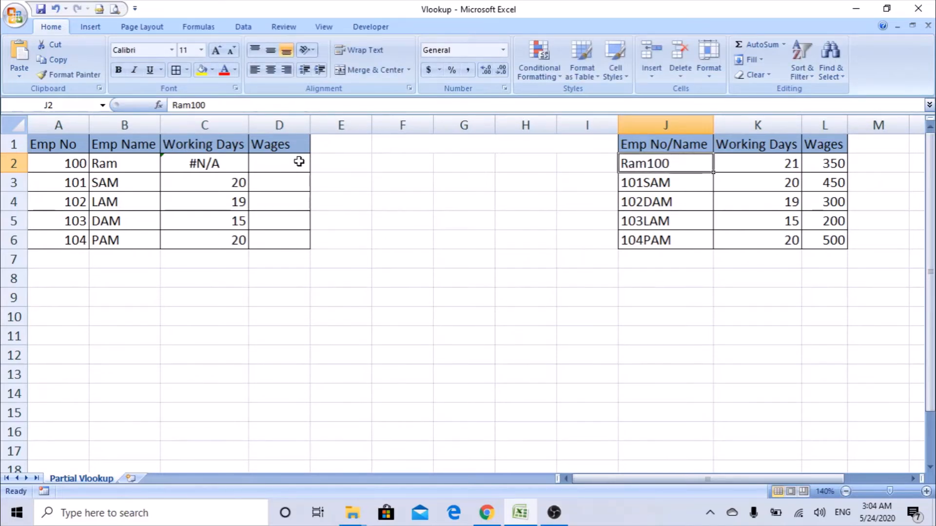
# Step: Change the lookup value of the VLOOKUP in C2 to "*"&A2&"*" and fill the formula down to C6
pyautogui.click(228, 160)
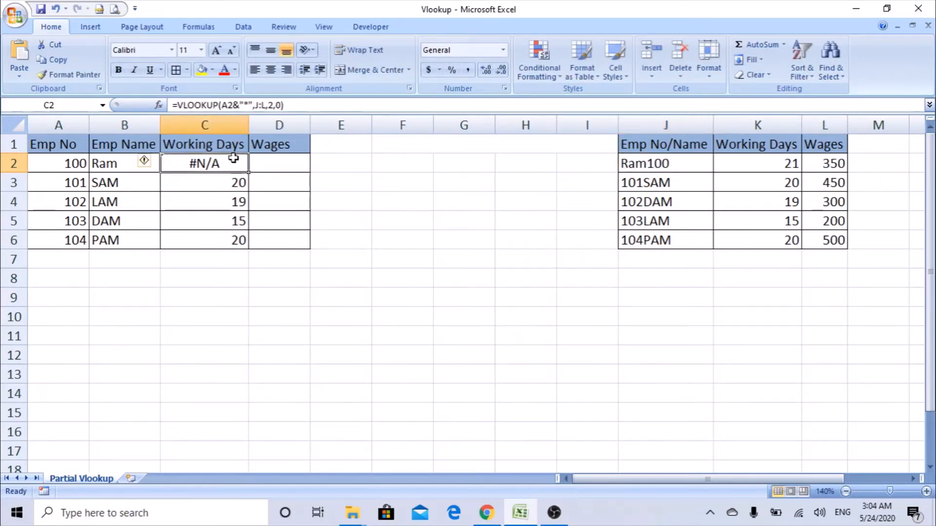
pyautogui.click(159, 106)
pyautogui.moveTo(354, 204); pyautogui.dragTo(373, 195)
pyautogui.click(366, 222)
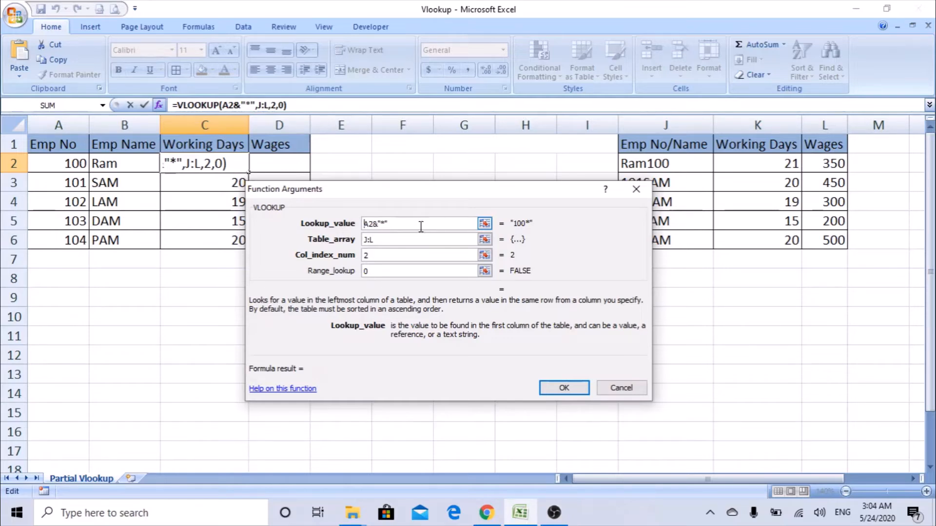
pyautogui.write('"')
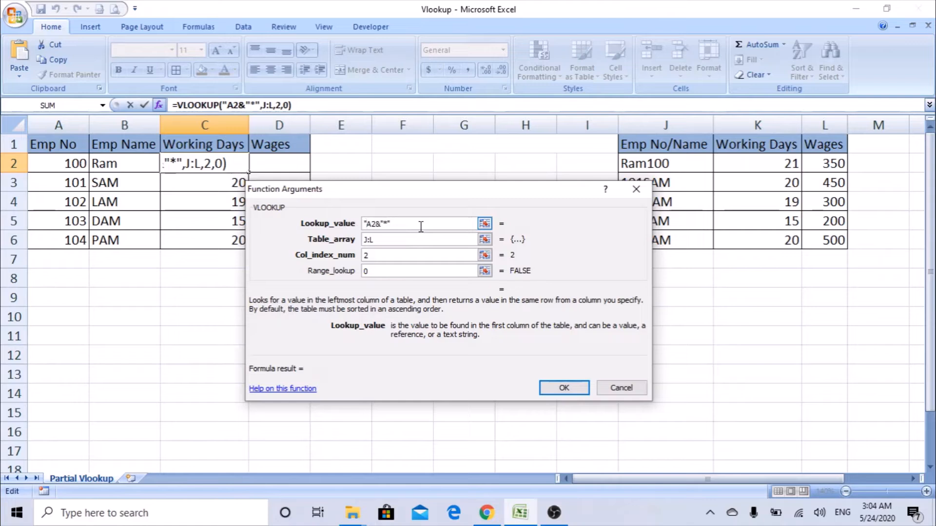
pyautogui.write('*')
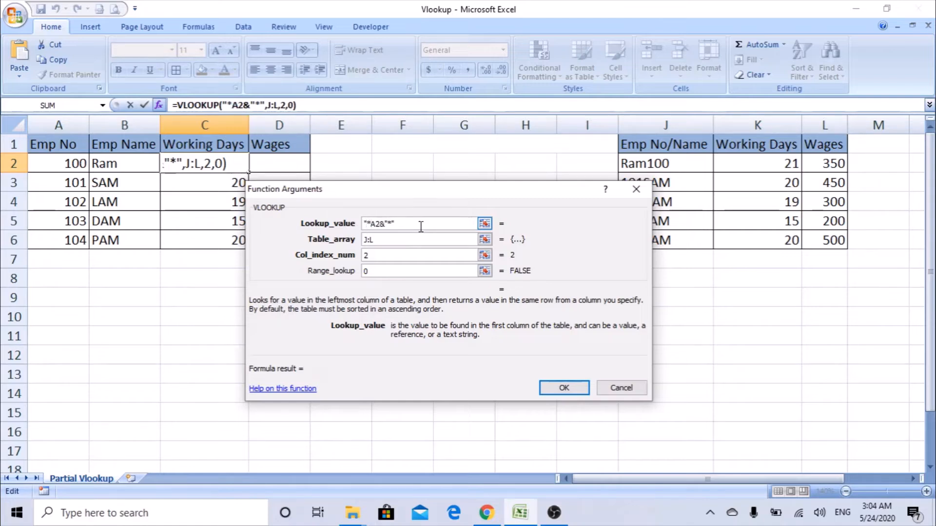
pyautogui.write('"')
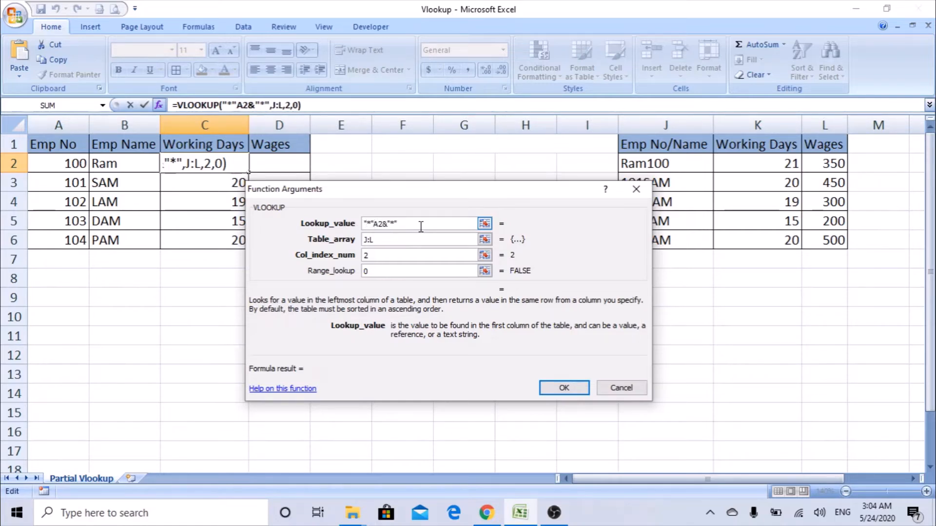
pyautogui.write('&')
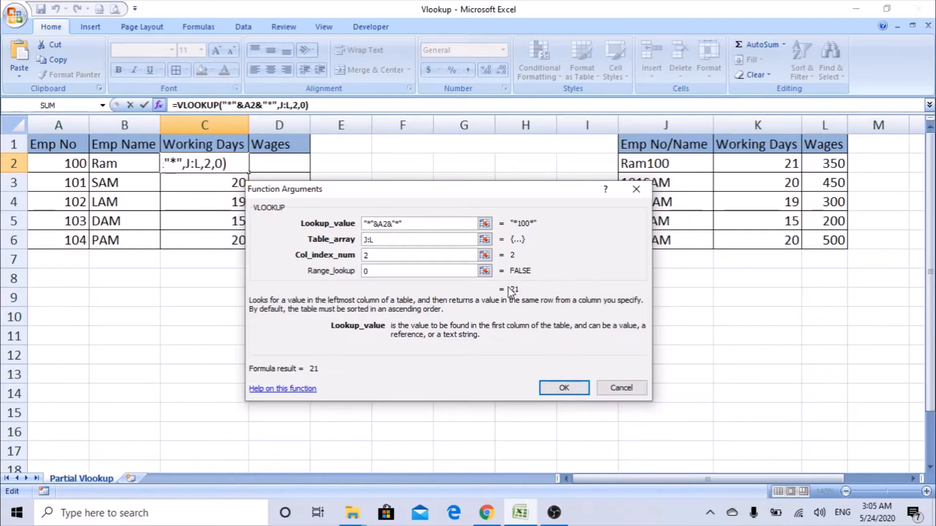
pyautogui.click(564, 387)
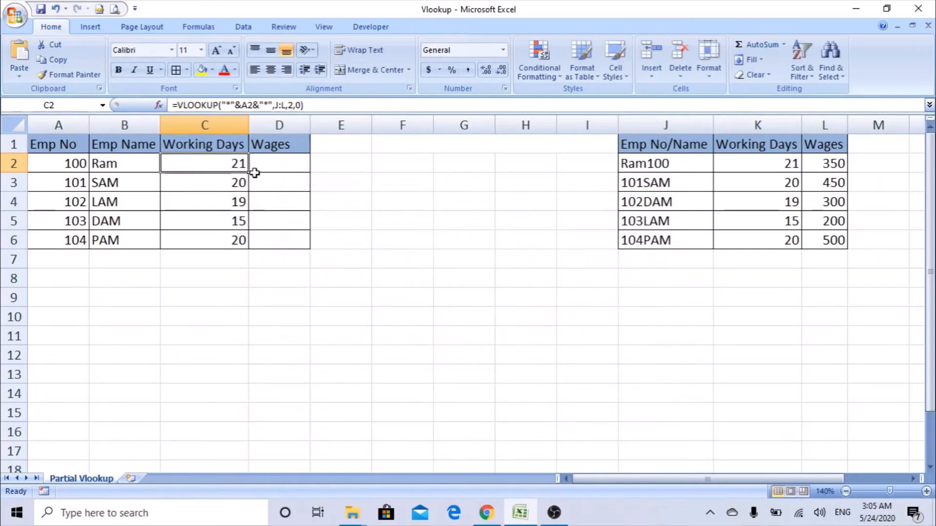
pyautogui.moveTo(250, 171); pyautogui.dragTo(248, 249)
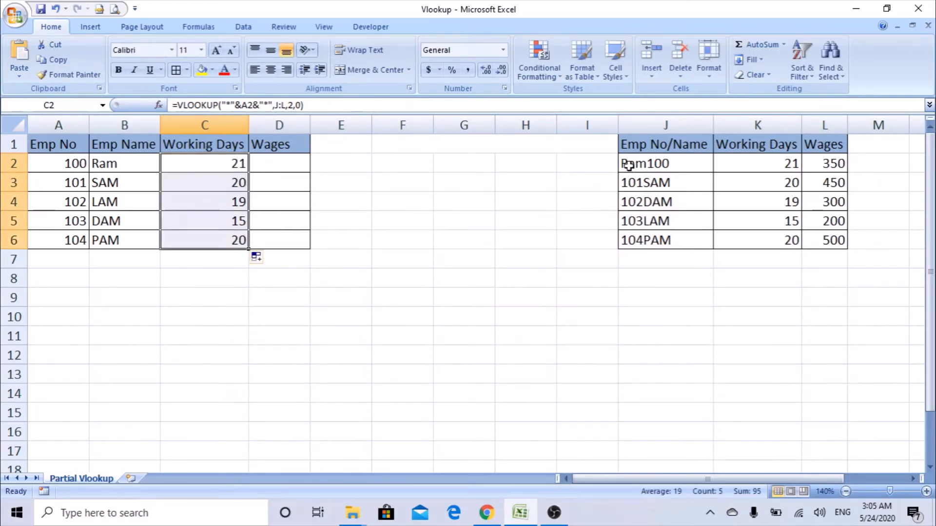
pyautogui.click(206, 163)
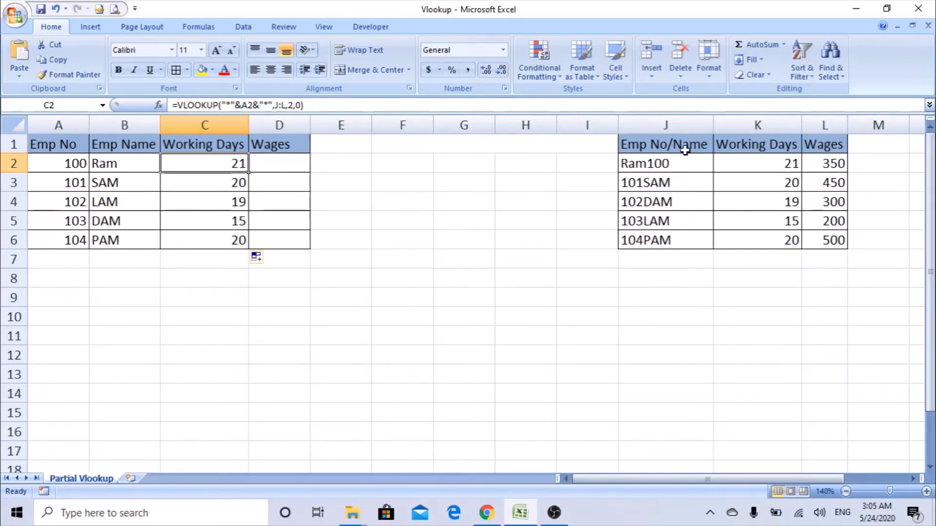
pyautogui.click(685, 170)
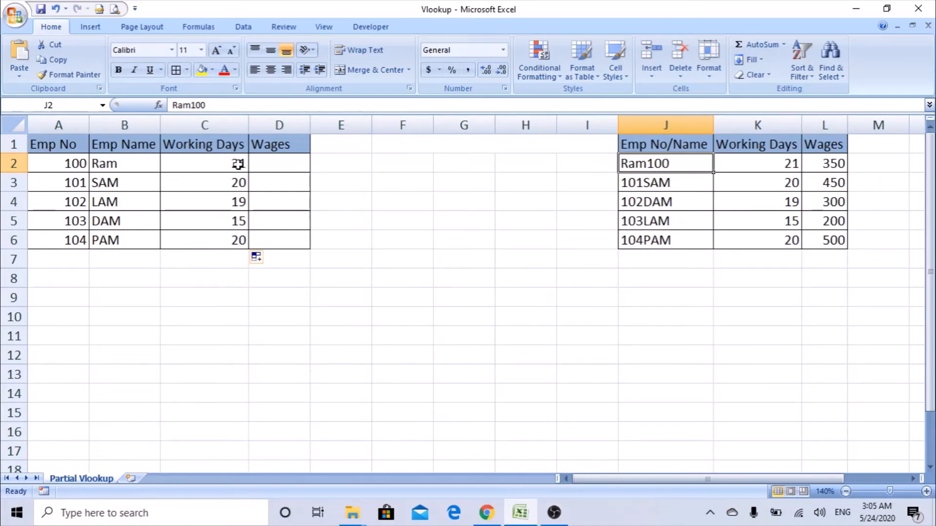
# Step: Start a VLOOKUP in the Wages cell D2 with "*"&A2&"*" as the lookup value
pyautogui.click(301, 161)
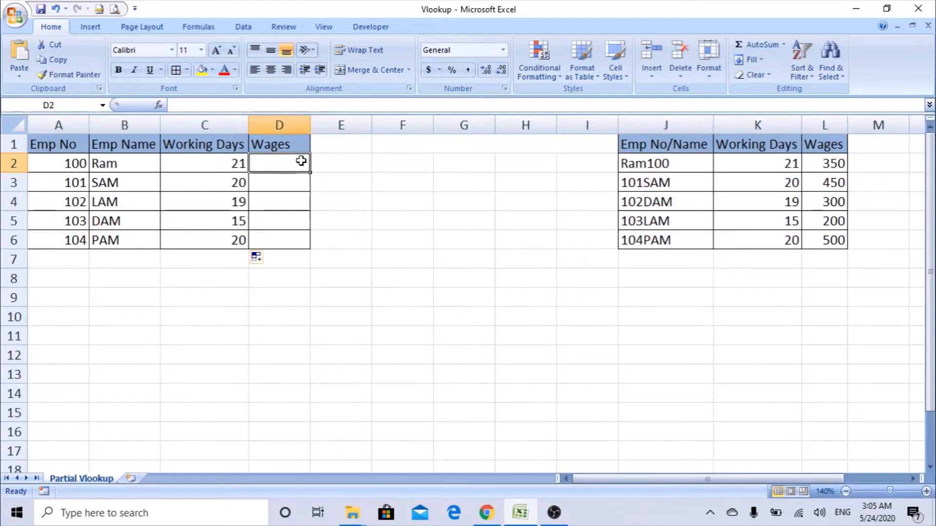
pyautogui.write('=V')
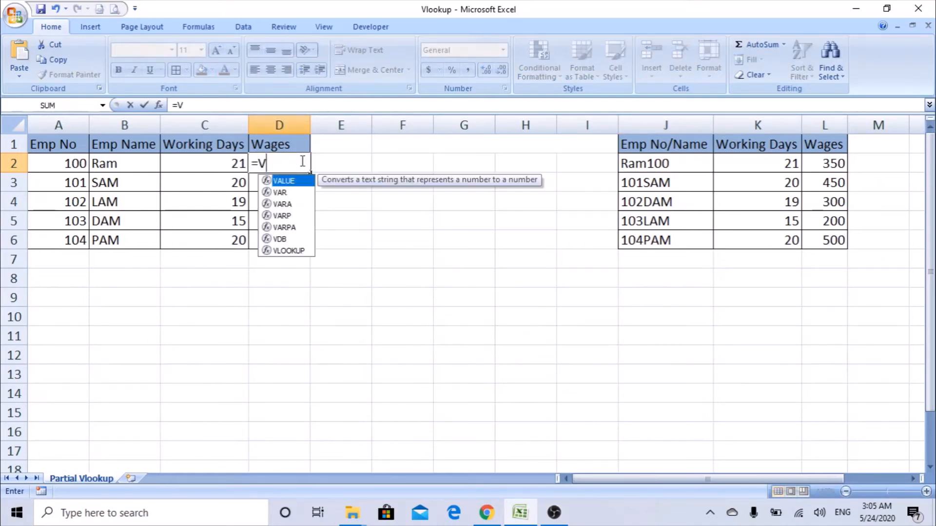
pyautogui.write('LOOKUP(')
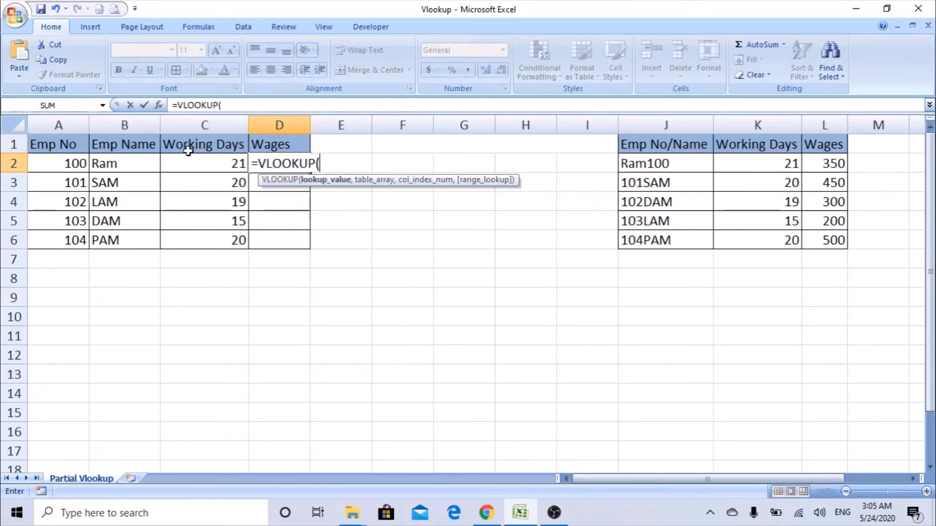
pyautogui.click(158, 105)
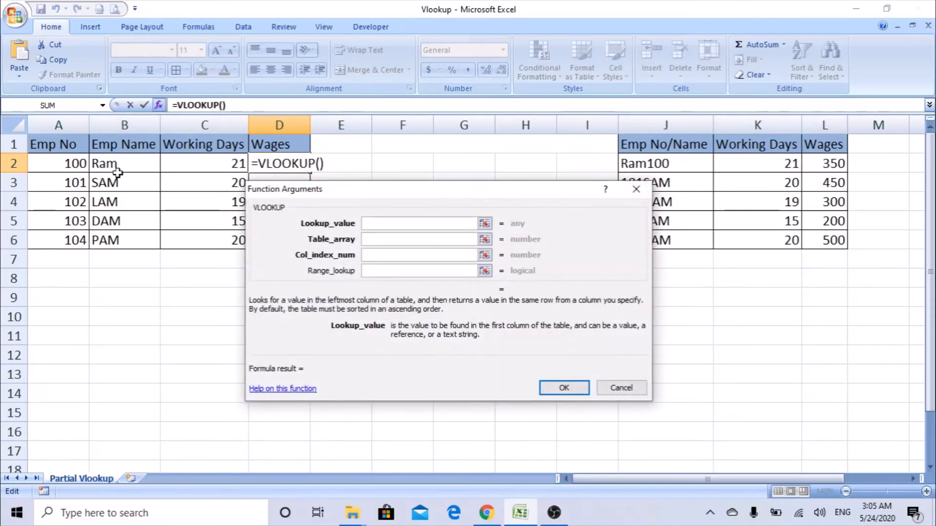
pyautogui.click(74, 161)
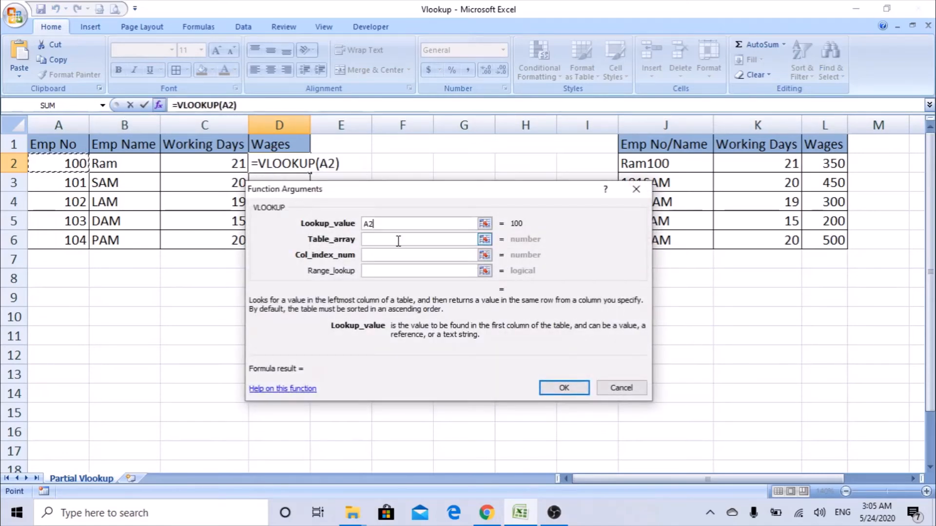
pyautogui.click(367, 223)
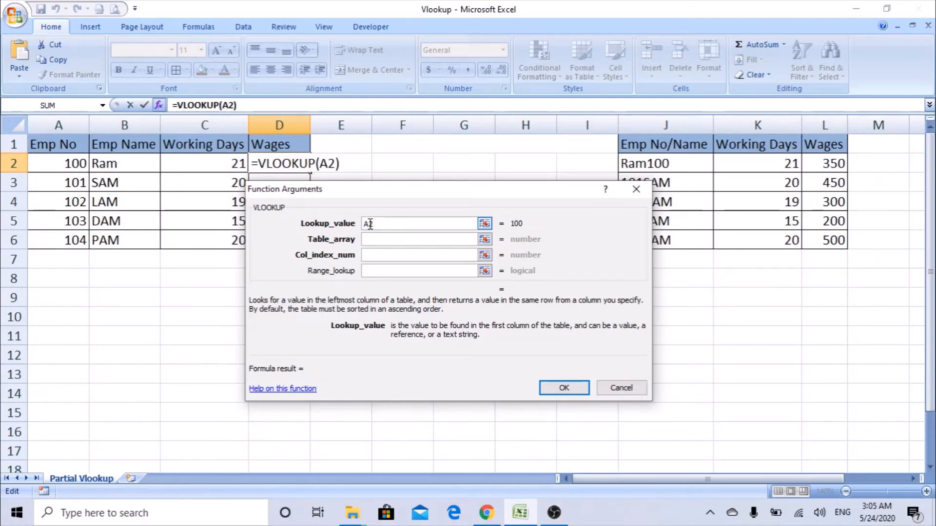
pyautogui.write('"*')
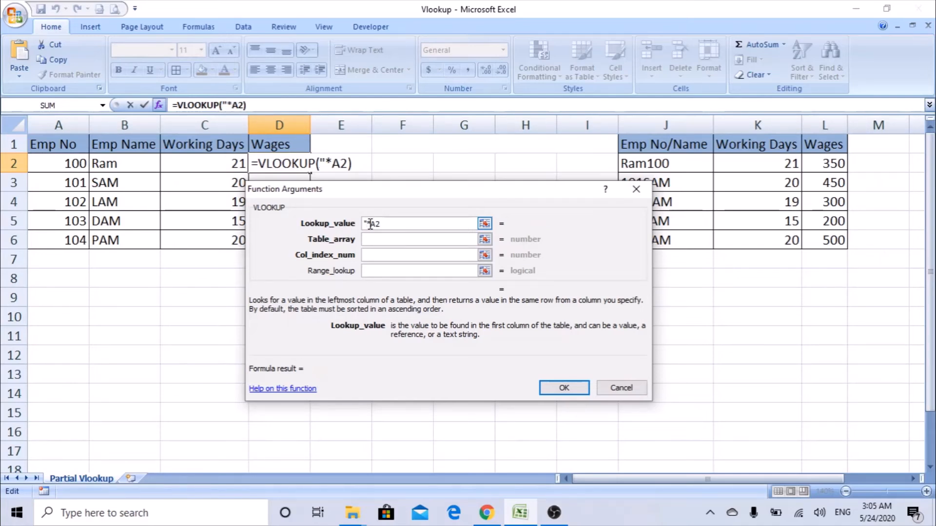
pyautogui.write('"&A2')
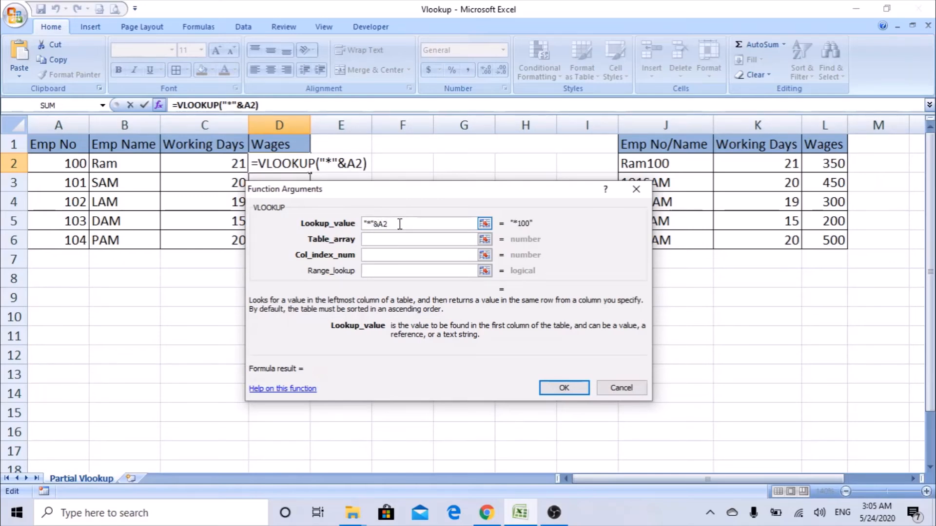
pyautogui.write('&"')
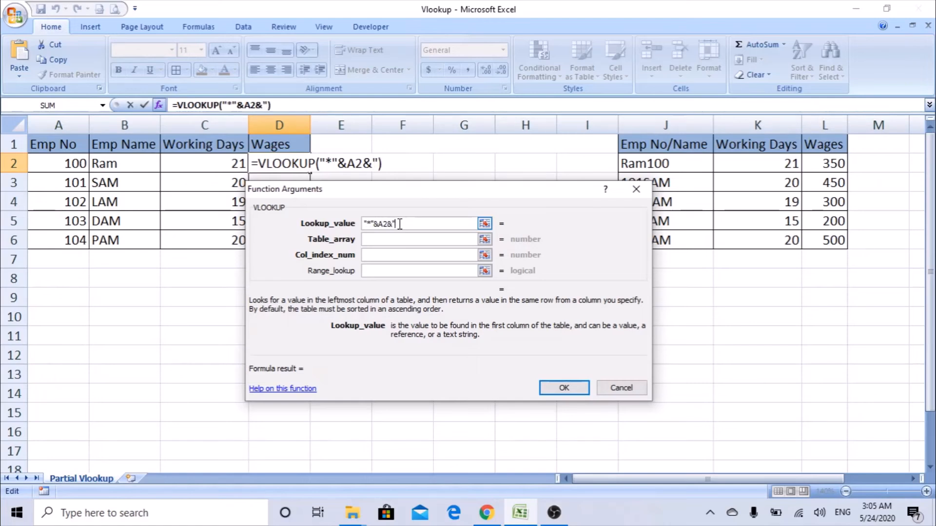
pyautogui.write('*"')
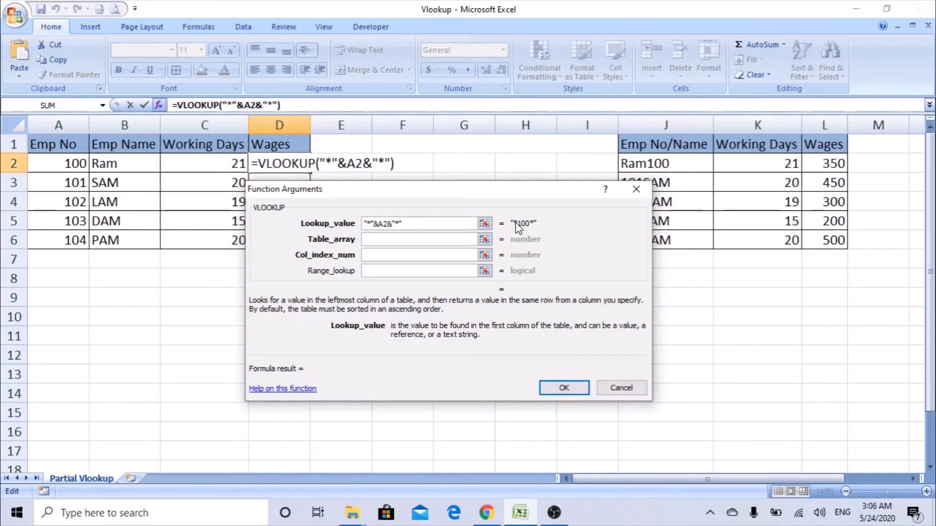
# Step: Complete the Wages VLOOKUP with table array J:L, column index 3 and range lookup 0, and fill it down to D6
pyautogui.click(401, 242)
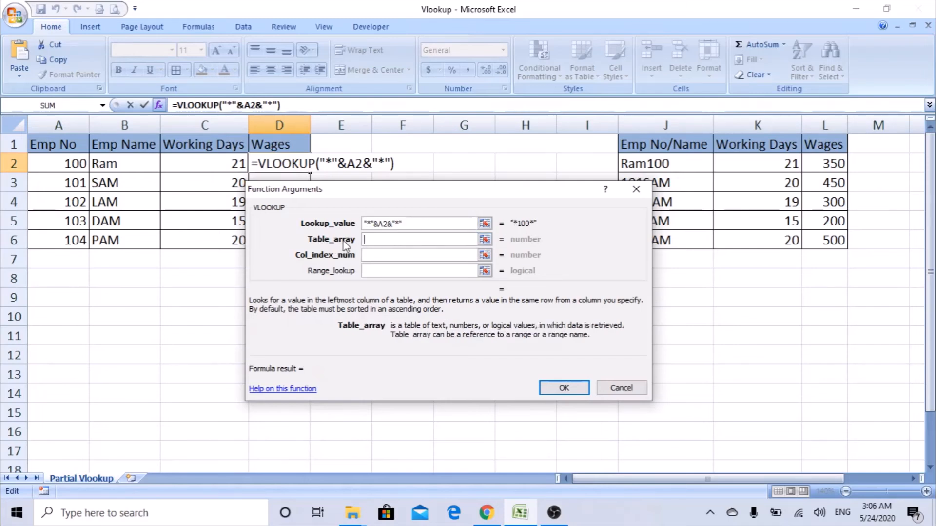
pyautogui.click(675, 117)
pyautogui.moveTo(676, 117); pyautogui.dragTo(822, 122)
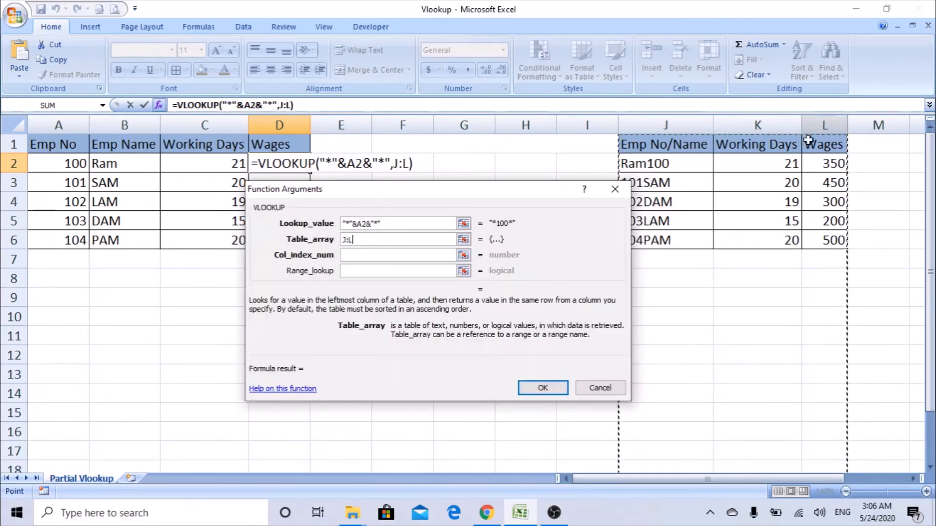
pyautogui.click(367, 257)
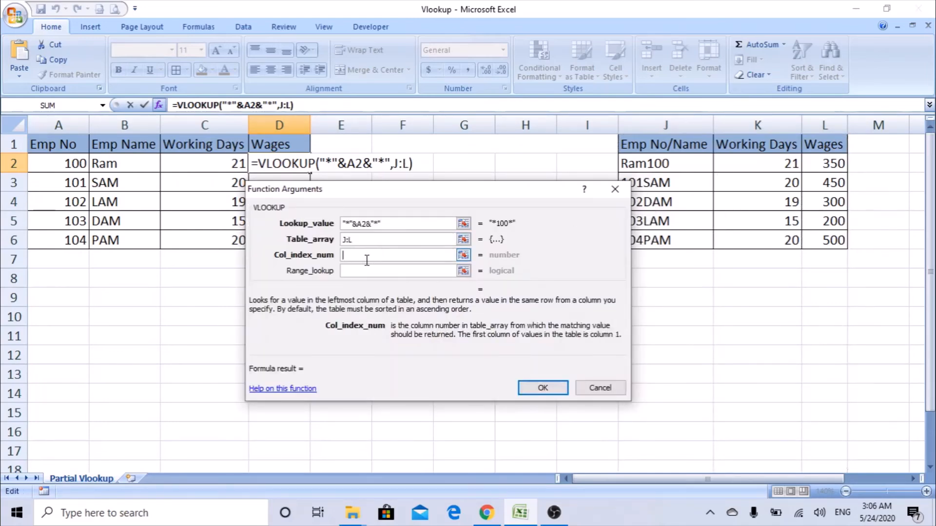
pyautogui.write('3')
pyautogui.click(376, 271)
pyautogui.write('0')
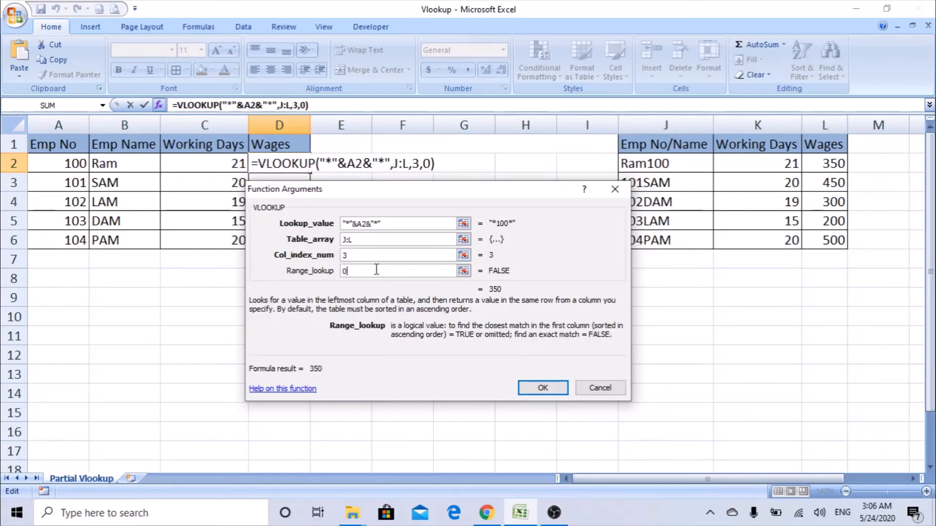
pyautogui.click(563, 385)
pyautogui.moveTo(310, 172); pyautogui.dragTo(302, 251)
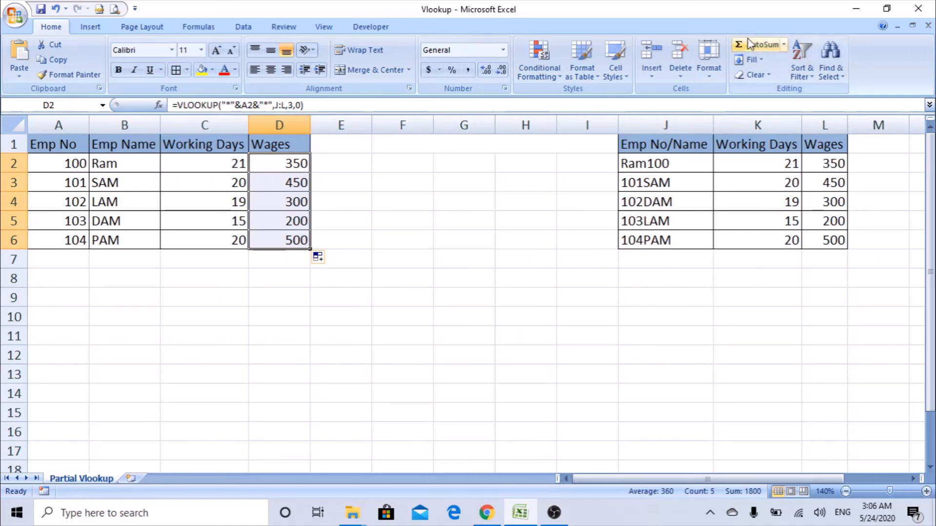
# Step: Review the Emp No/Name column J and the wildcard VLOOKUP formula in C2
pyautogui.click(654, 142)
pyautogui.hotkey('ctrl', 'space')
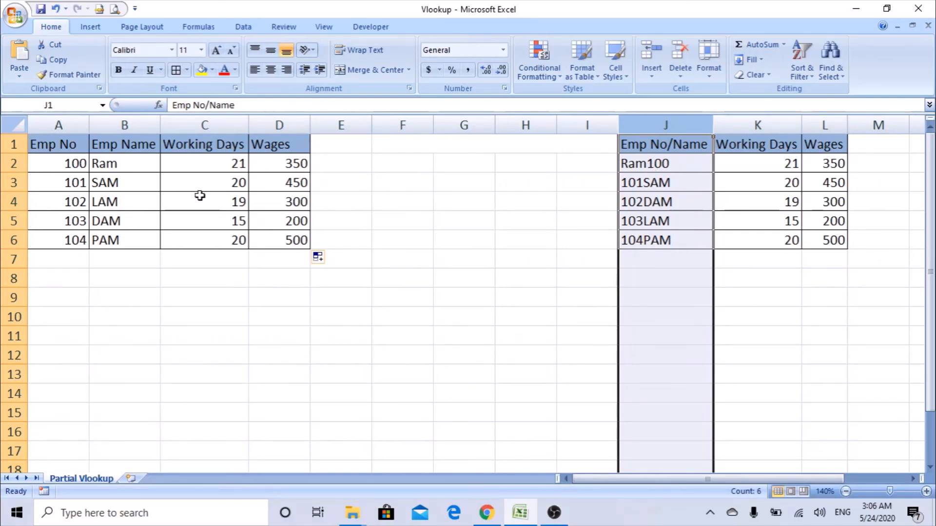
pyautogui.click(206, 163)
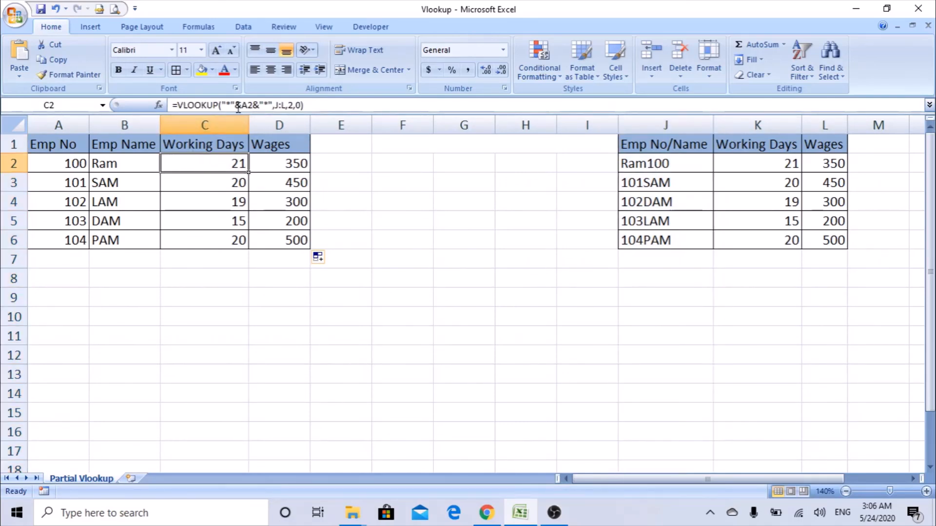